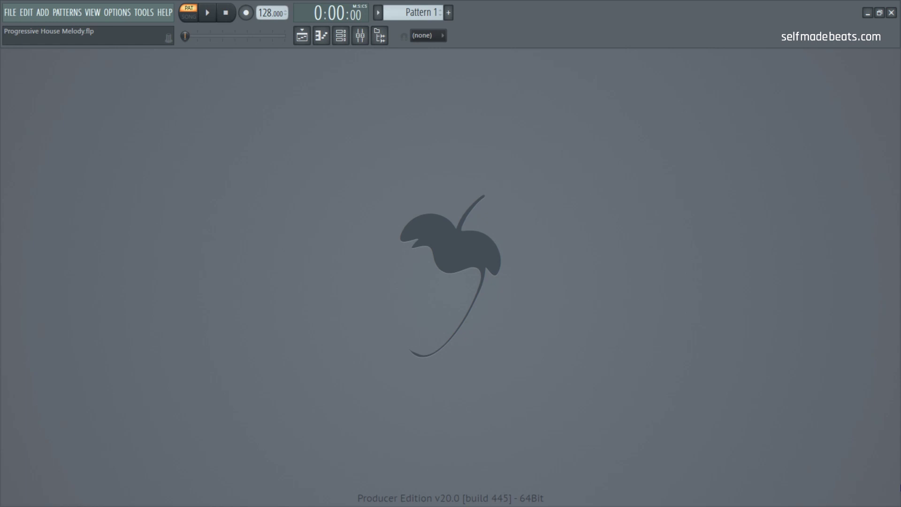
Step: Show the channel rack and audition Pattern 1, first with all layers and then with only the main, mono and bass character layers
{"action": "left_click", "coordinate": [341, 35]}
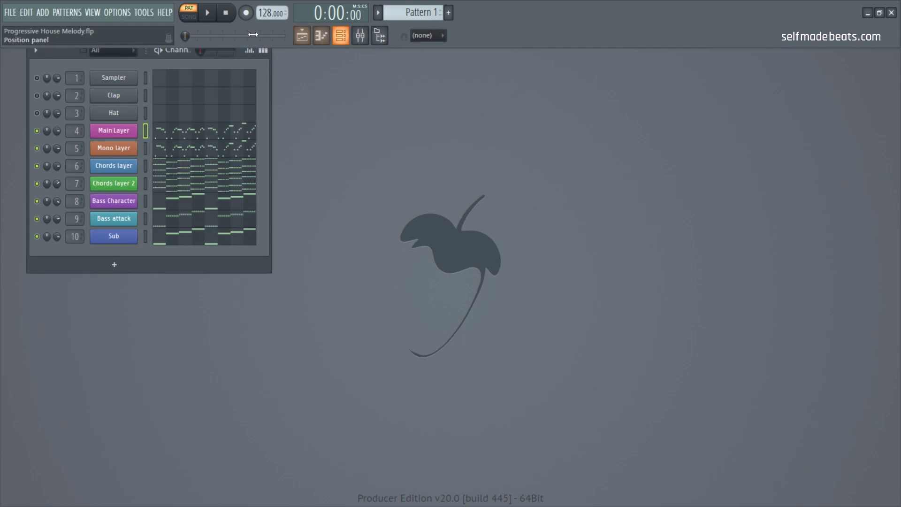
{"action": "left_click", "coordinate": [216, 14]}
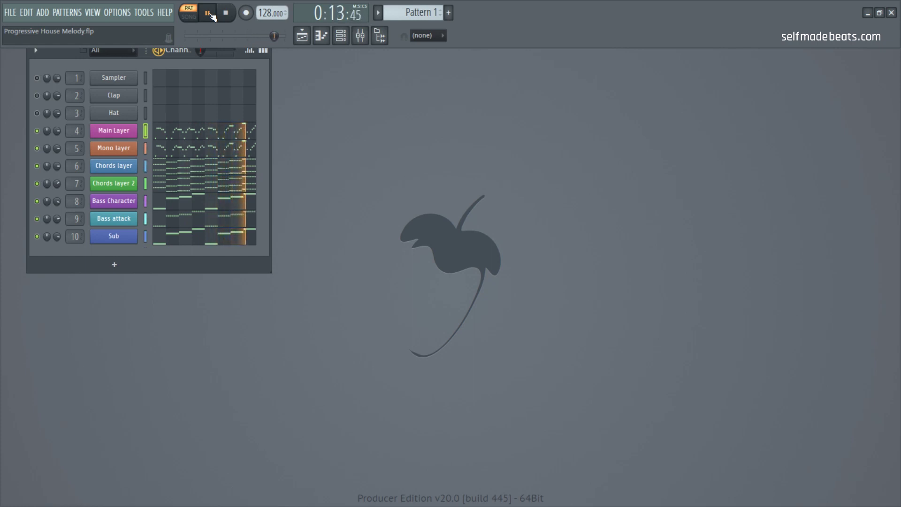
{"action": "left_click", "coordinate": [212, 17]}
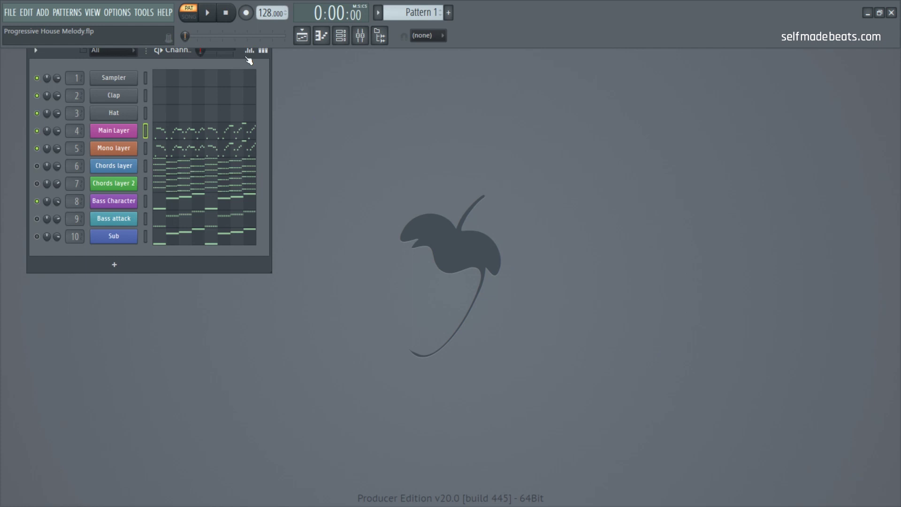
{"action": "left_click", "coordinate": [207, 12]}
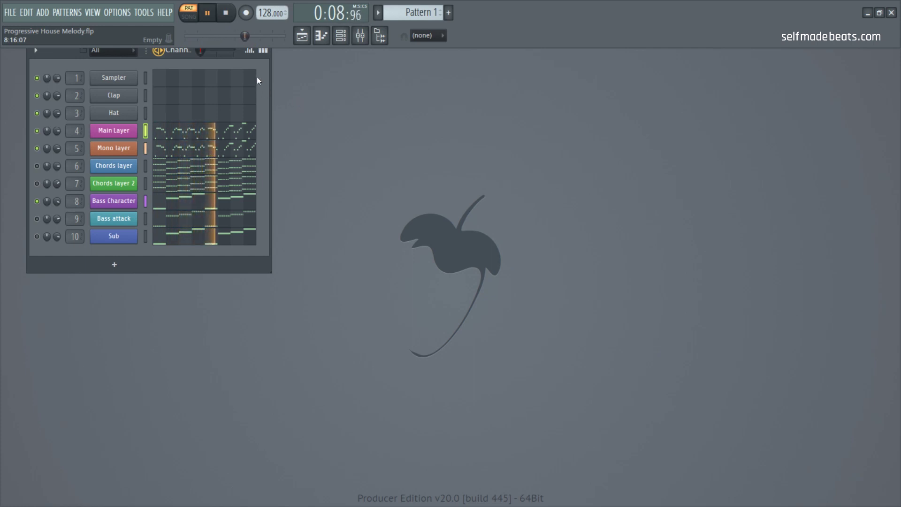
{"action": "left_click", "coordinate": [226, 14]}
Step: Mute the Mono layer channel and open the Main Layer's Massive synth, shifting its window slightly
{"action": "left_click", "coordinate": [36, 148]}
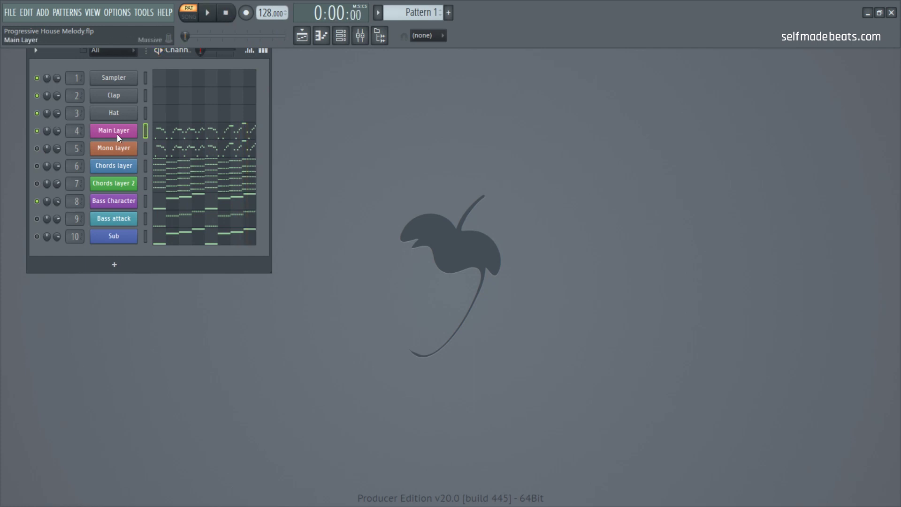
{"action": "left_click", "coordinate": [116, 134]}
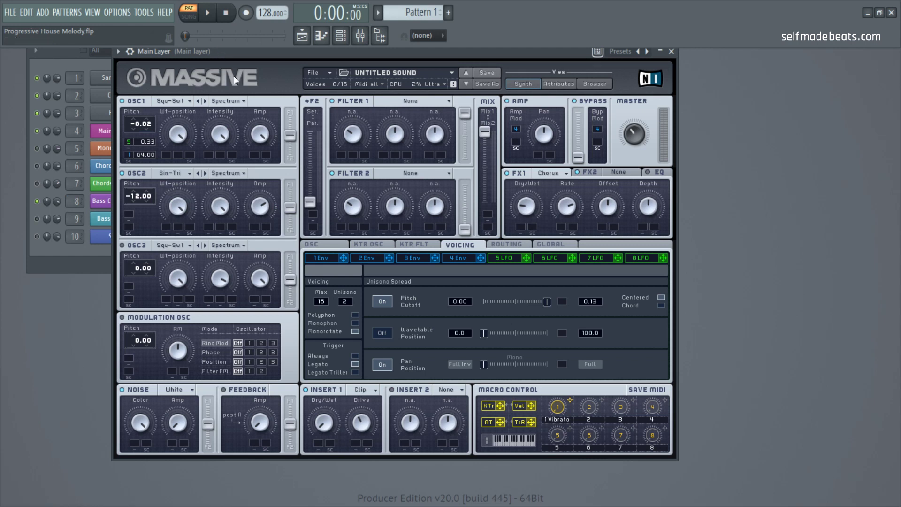
{"action": "left_click_drag", "start_coordinate": [283, 54], "coordinate": [299, 59]}
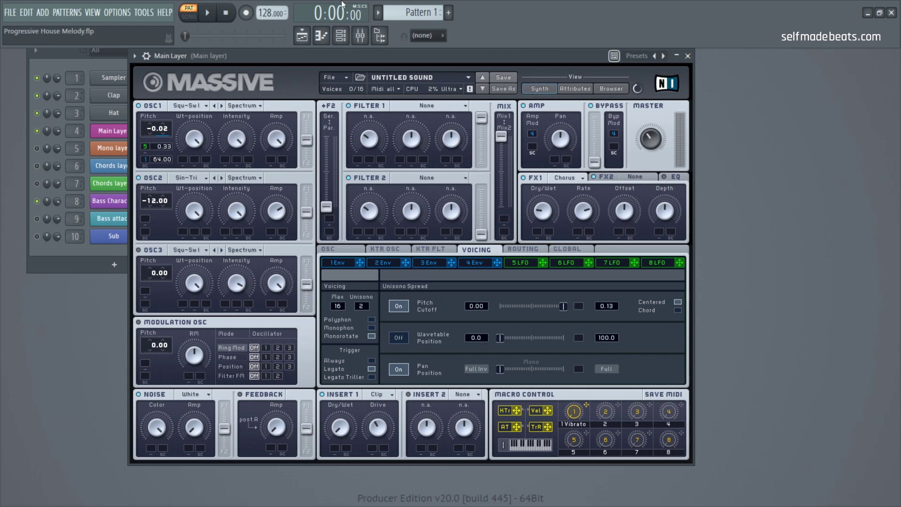
Step: Show the mixer and play the pattern with all three Main layer effects bypassed
{"action": "left_click", "coordinate": [360, 35]}
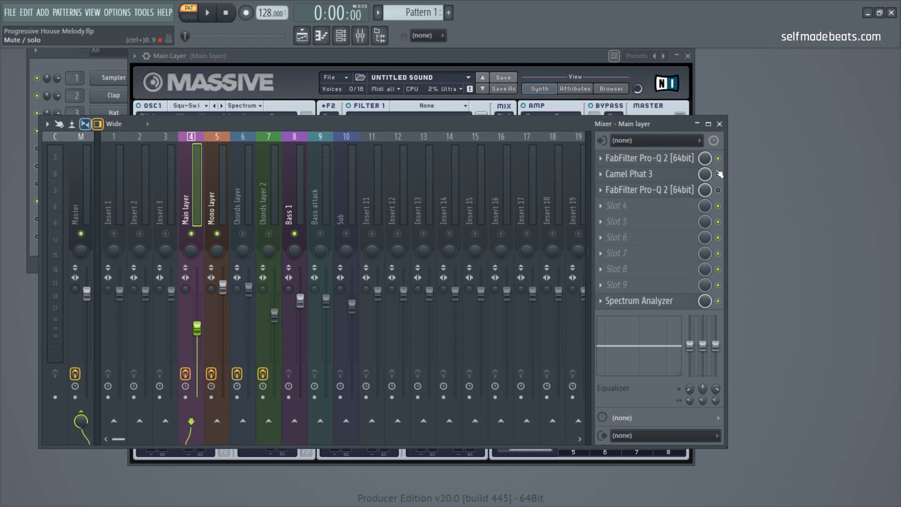
{"action": "key", "text": "space"}
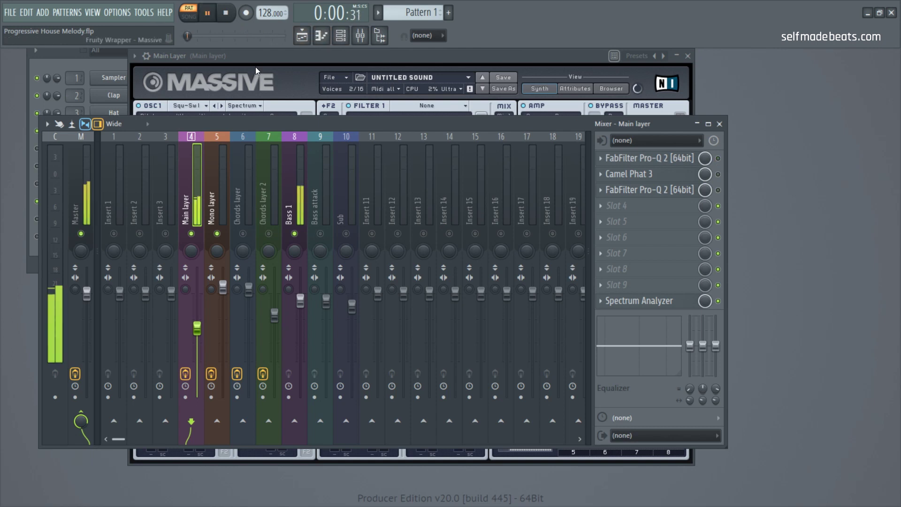
{"action": "left_click", "coordinate": [227, 13]}
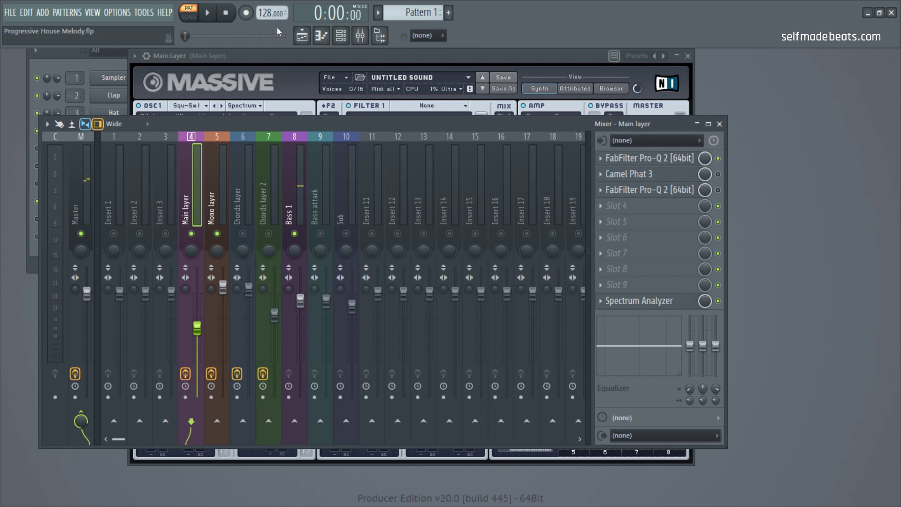
Step: Open the Main layer's first FabFilter Pro-Q 2, select its 321.51 Hz bell band and play the pattern through the EQ
{"action": "left_click", "coordinate": [666, 159]}
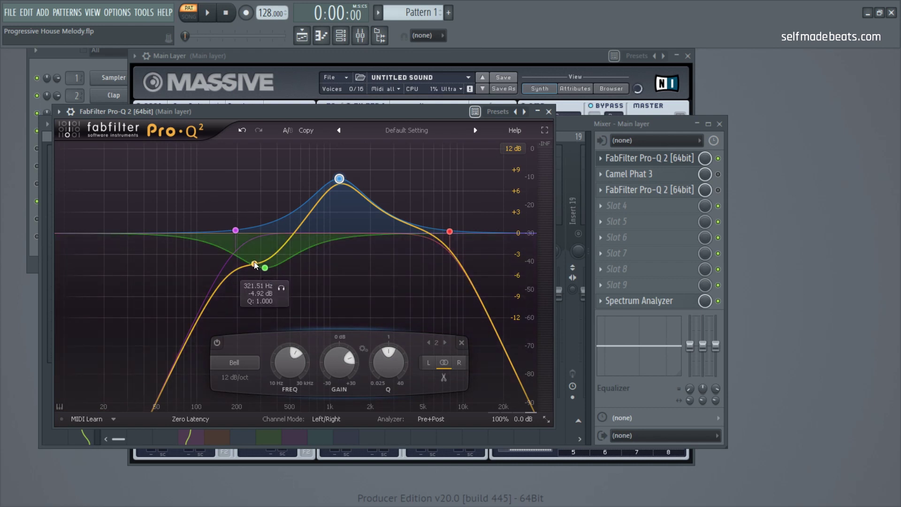
{"action": "left_click", "coordinate": [265, 268]}
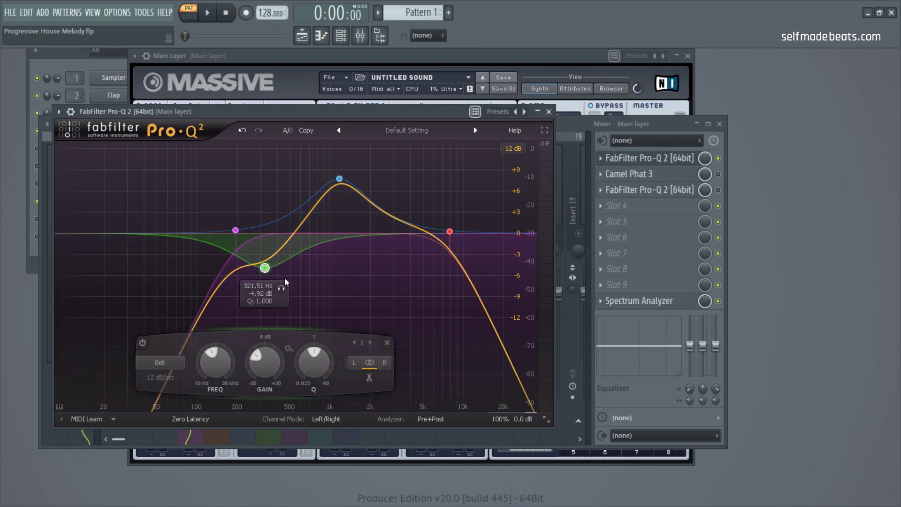
{"action": "left_click", "coordinate": [211, 16]}
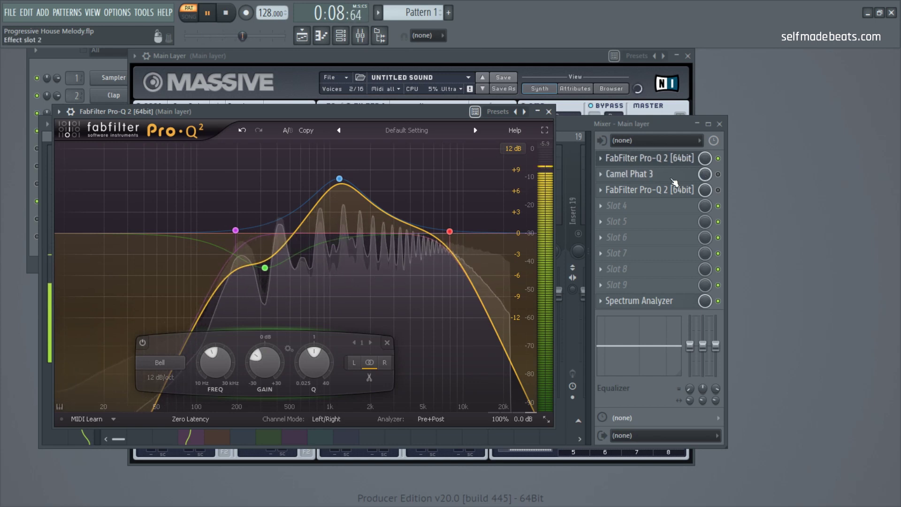
Step: Enable Camel Phat 3 on the Main layer, restart playback and bring its window into view
{"action": "left_click", "coordinate": [676, 177]}
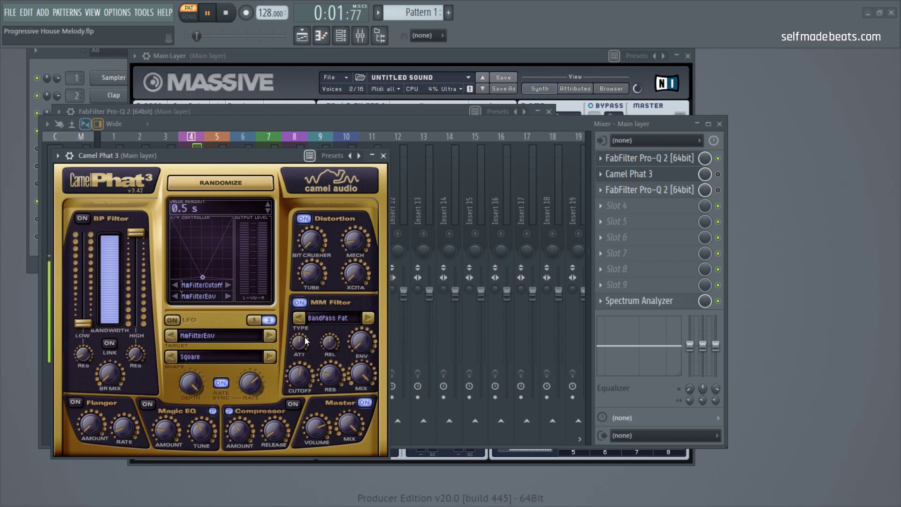
{"action": "left_click", "coordinate": [718, 174]}
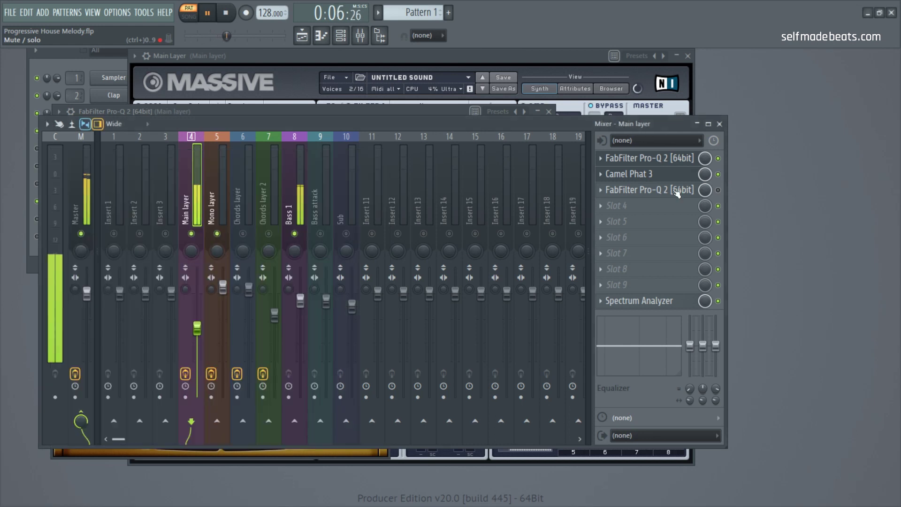
{"action": "left_click", "coordinate": [230, 13]}
{"action": "left_click", "coordinate": [214, 14]}
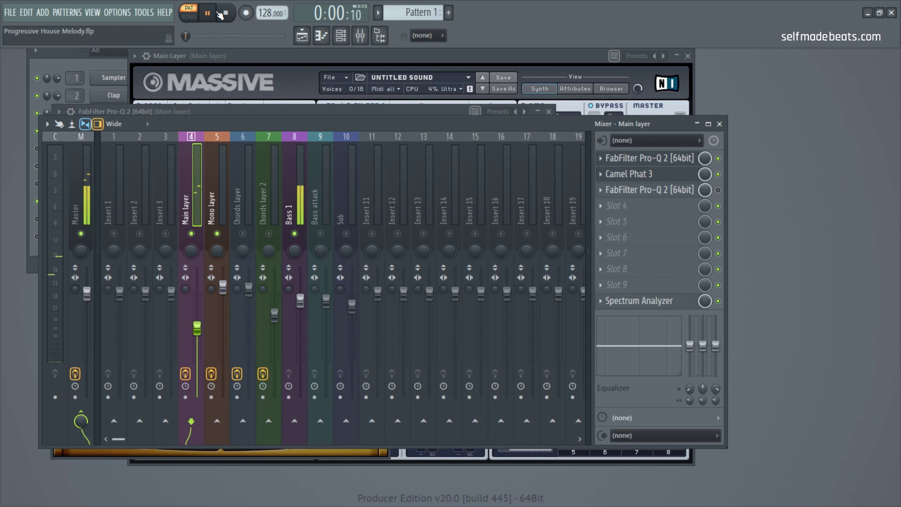
{"action": "left_click", "coordinate": [664, 173]}
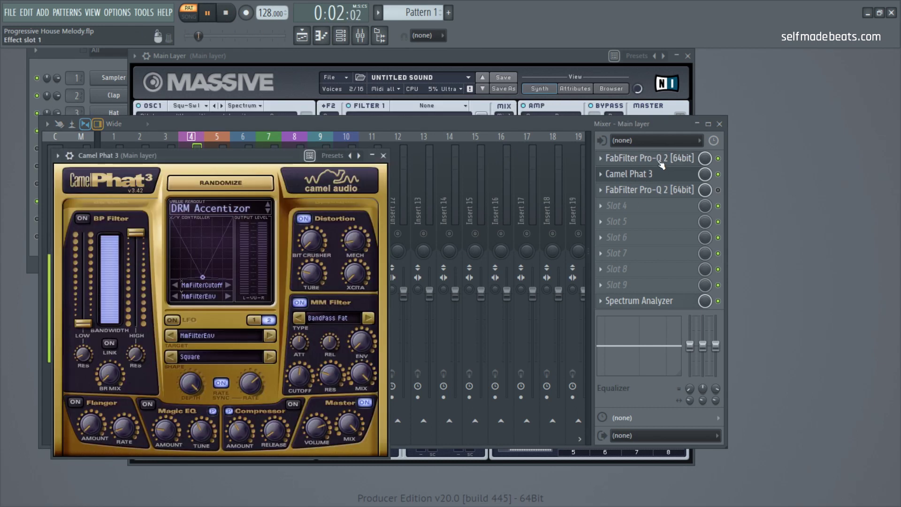
Step: Compare playback with and without the first Pro-Q 2's high-cut band, leave the band enabled and close the EQ
{"action": "left_click", "coordinate": [660, 161]}
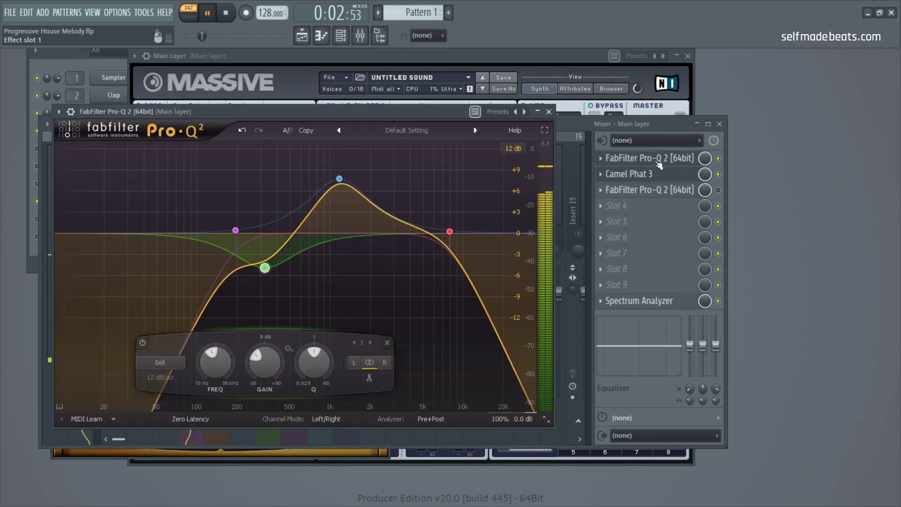
{"action": "right_click", "coordinate": [451, 233]}
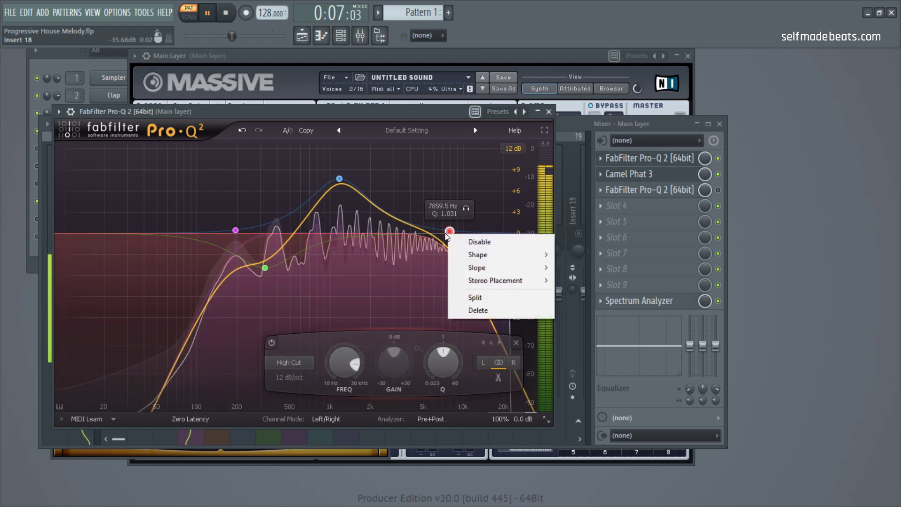
{"action": "left_click", "coordinate": [470, 244]}
{"action": "right_click", "coordinate": [449, 232]}
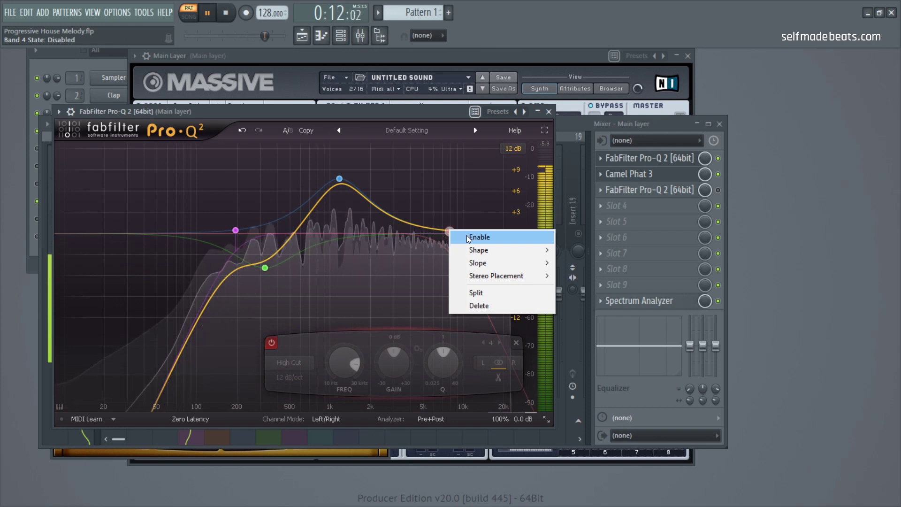
{"action": "left_click", "coordinate": [469, 238]}
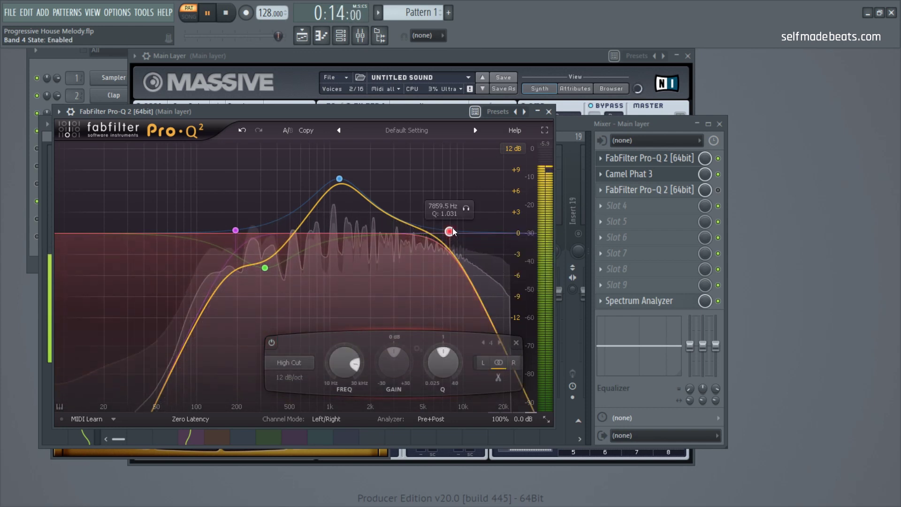
{"action": "double_click", "coordinate": [449, 231]}
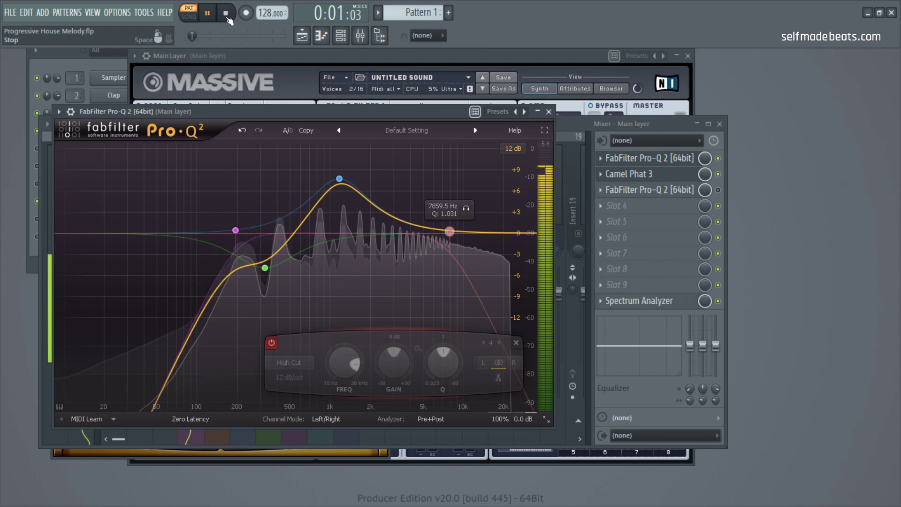
{"action": "left_click", "coordinate": [227, 18]}
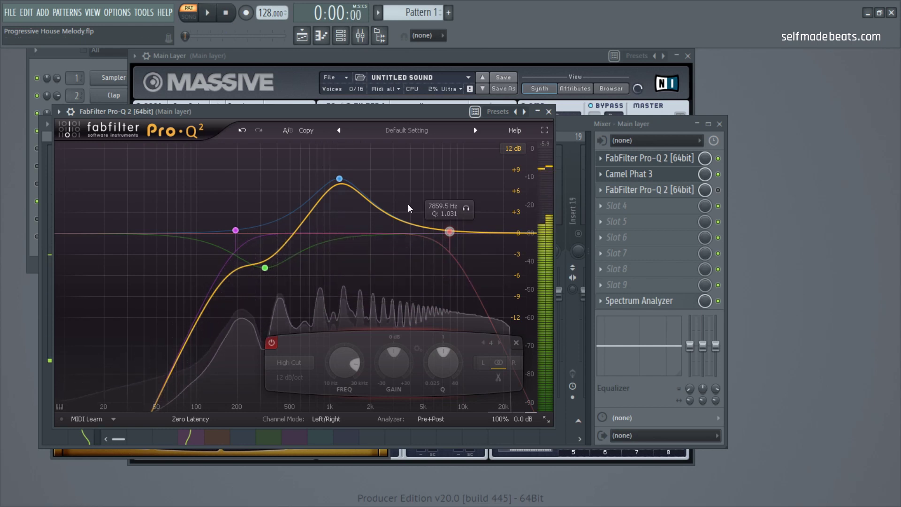
{"action": "right_click", "coordinate": [450, 232]}
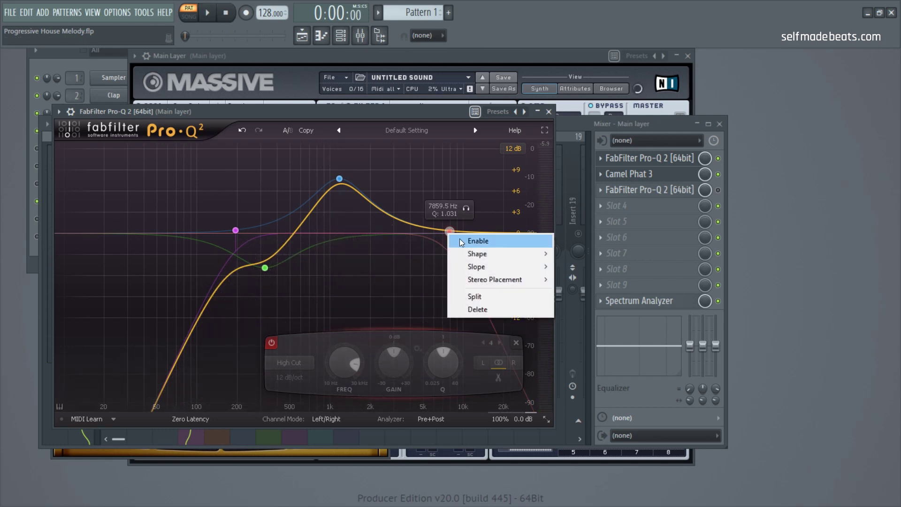
{"action": "left_click", "coordinate": [478, 241]}
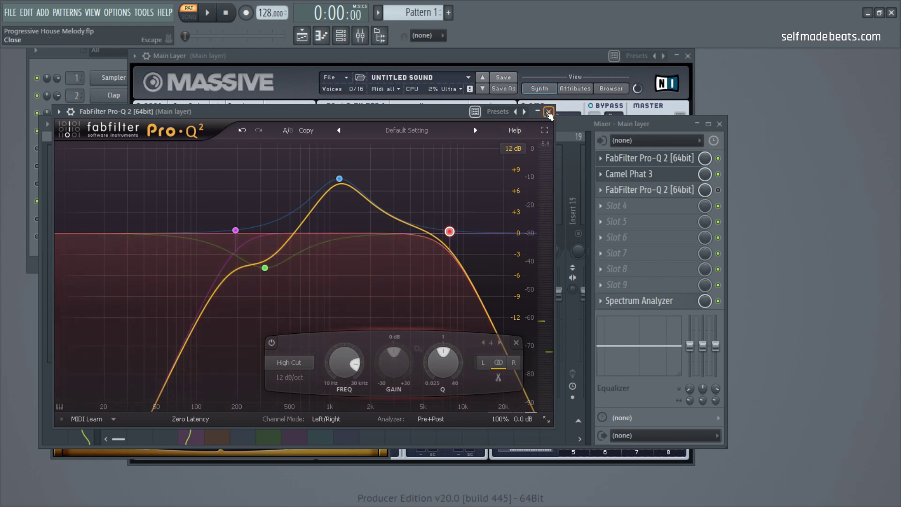
{"action": "left_click", "coordinate": [548, 111]}
Step: Close Camel Phat 3, open the Main layer's second FabFilter Pro-Q 2 and enable it while the pattern plays
{"action": "key", "text": "space"}
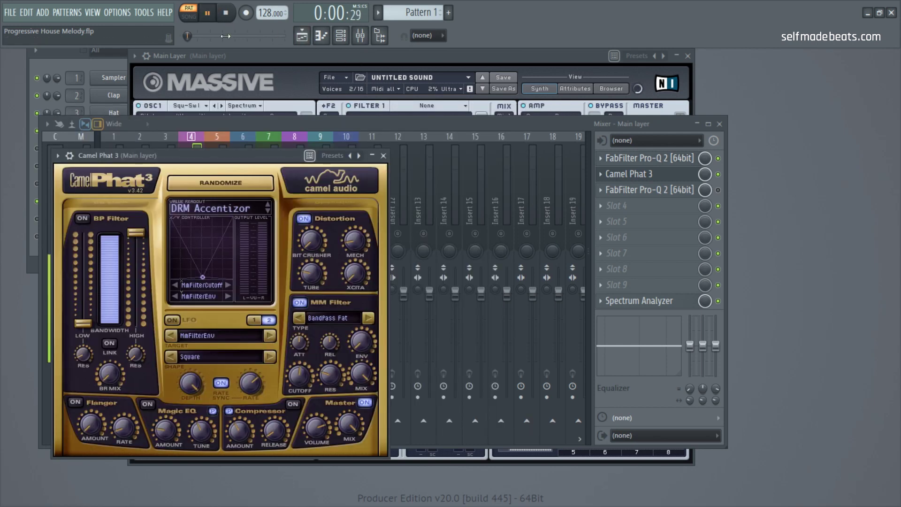
{"action": "left_click", "coordinate": [383, 156]}
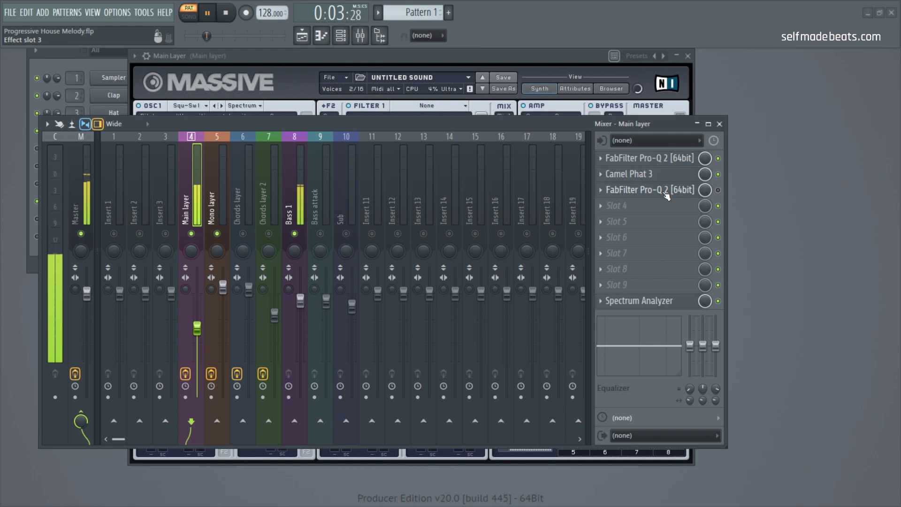
{"action": "left_click", "coordinate": [666, 193]}
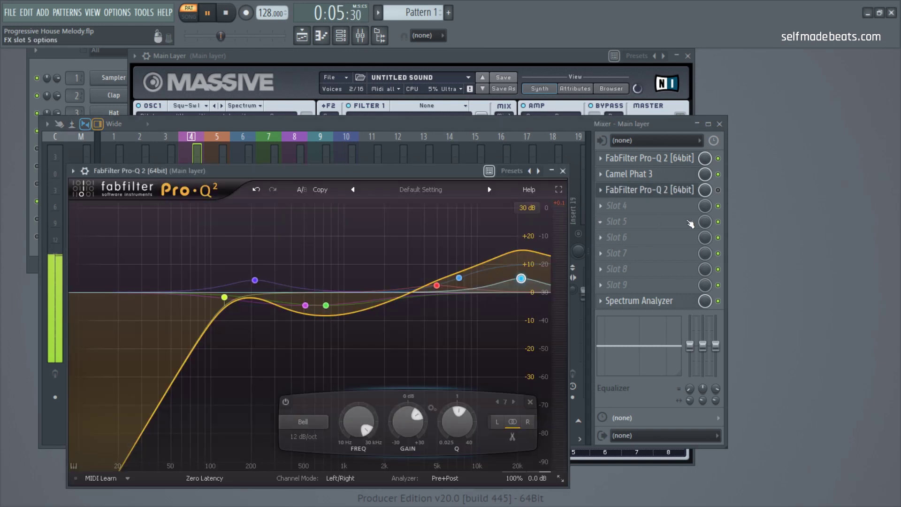
{"action": "left_click", "coordinate": [717, 190]}
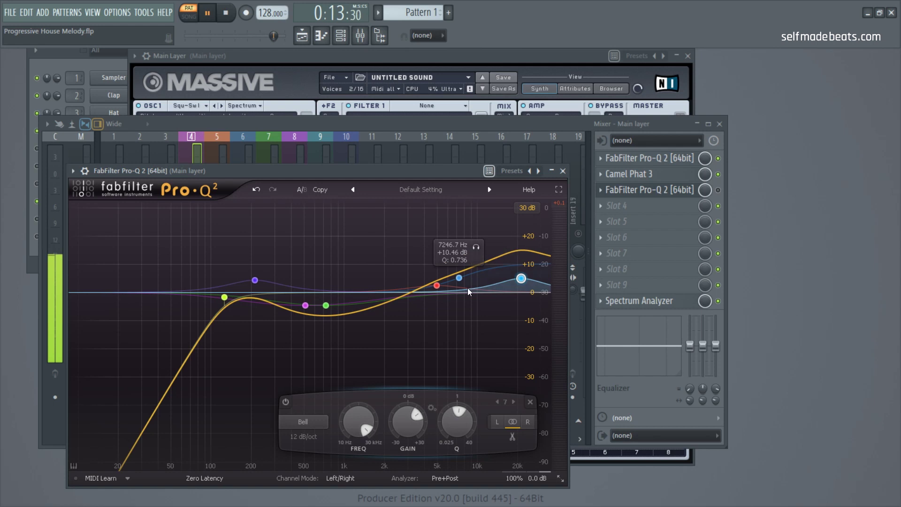
{"action": "left_click", "coordinate": [718, 190]}
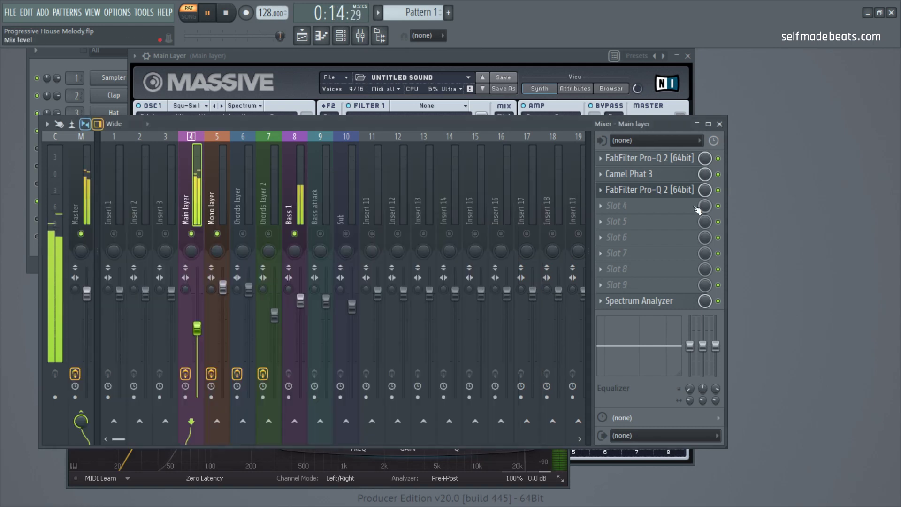
{"action": "left_click", "coordinate": [234, 12]}
Step: Examine the Mono layer's Massive patch and its FabFilter Pro-Q 2 curve, closing each window after viewing
{"action": "left_click", "coordinate": [116, 71]}
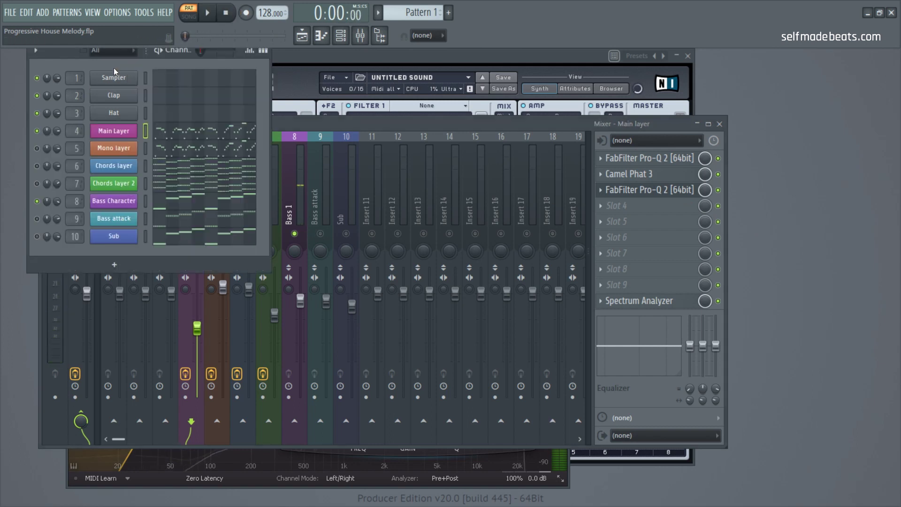
{"action": "left_click", "coordinate": [121, 151]}
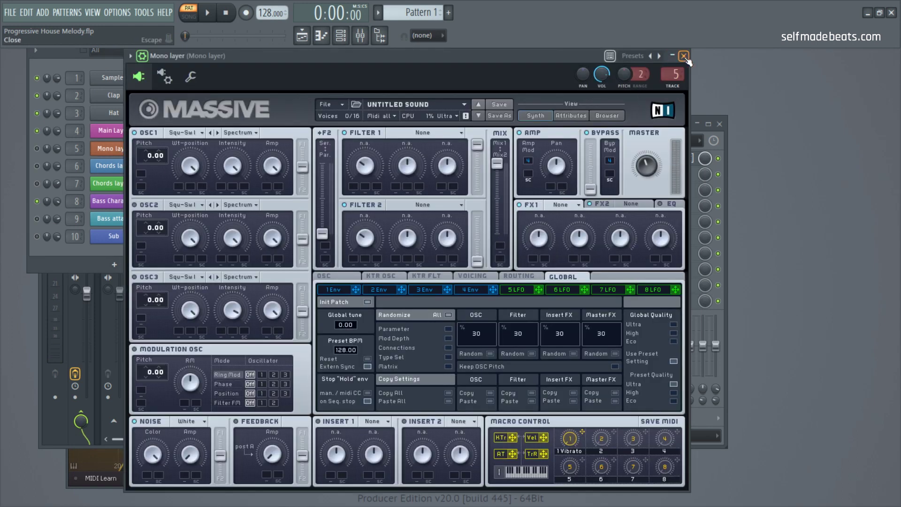
{"action": "left_click", "coordinate": [683, 55]}
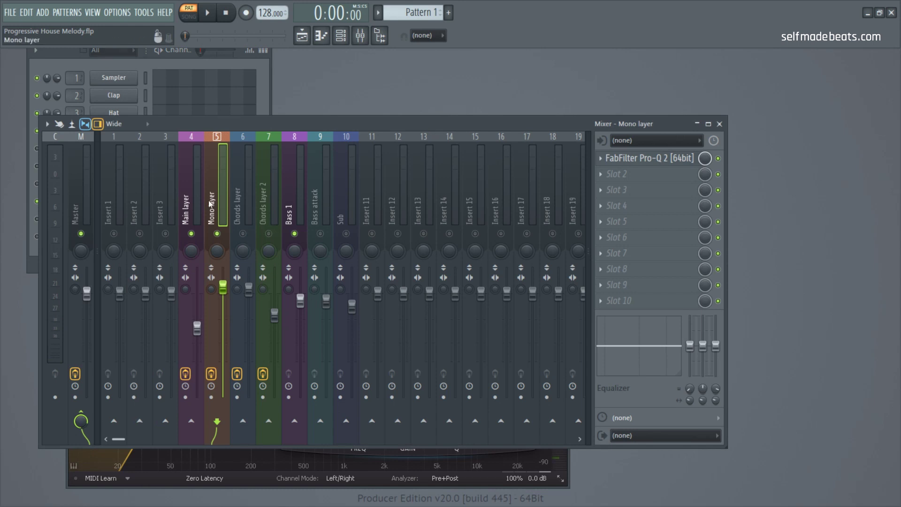
{"action": "left_click", "coordinate": [657, 159]}
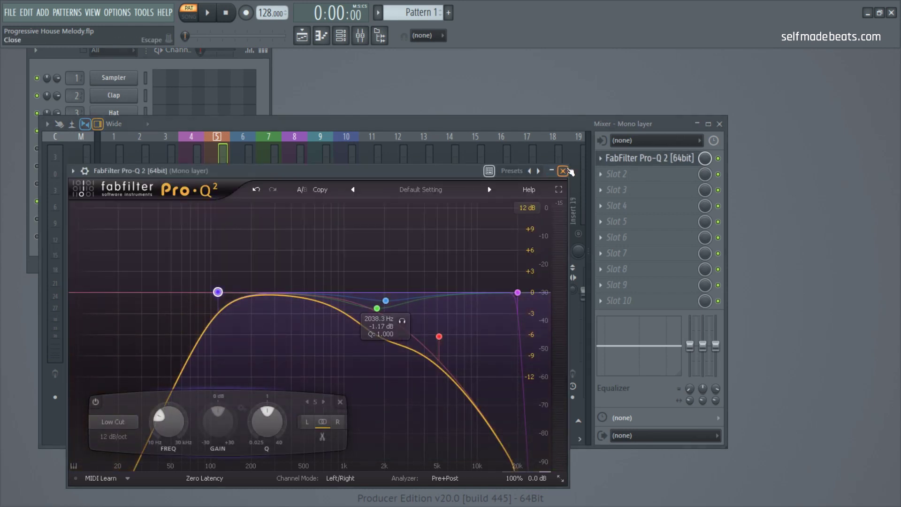
{"action": "left_click", "coordinate": [563, 171]}
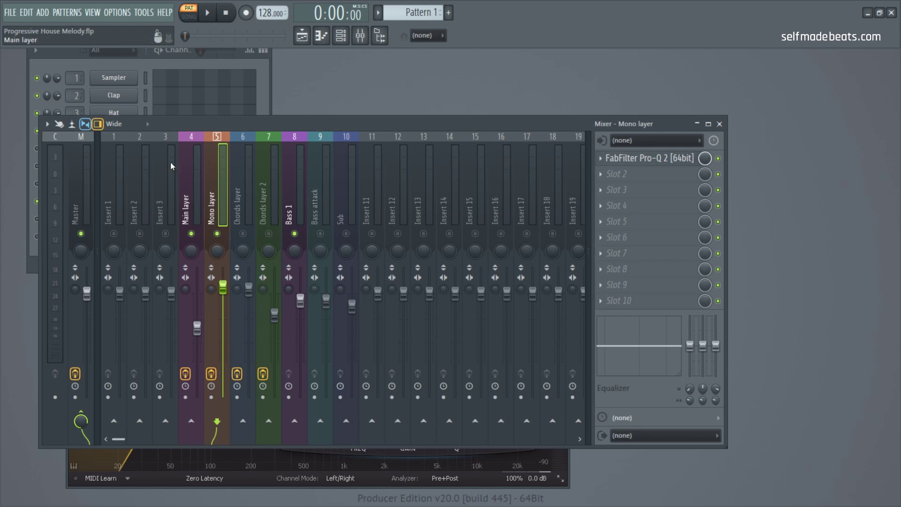
Step: Play the Main layer, Mono layer and Bass 1 together while watching their mixer levels, and stop playback
{"action": "left_click", "coordinate": [174, 66]}
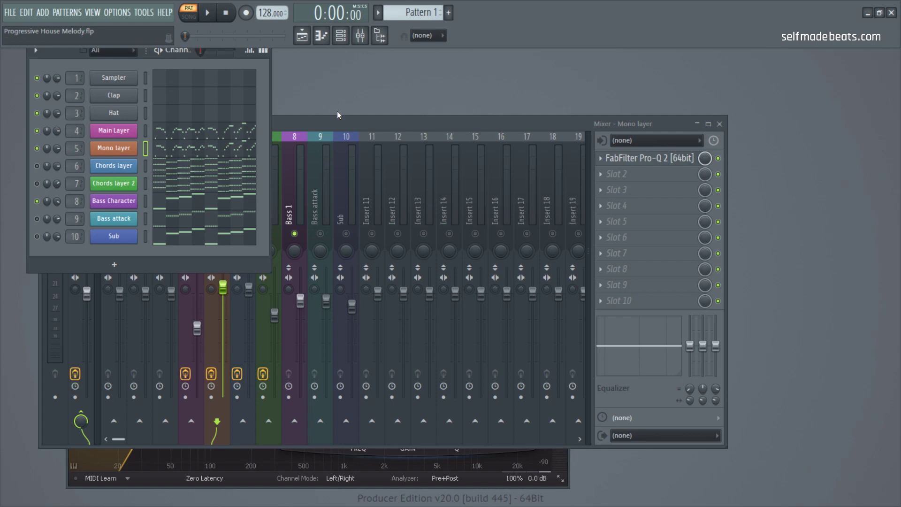
{"action": "left_click", "coordinate": [303, 131]}
{"action": "left_click", "coordinate": [210, 19]}
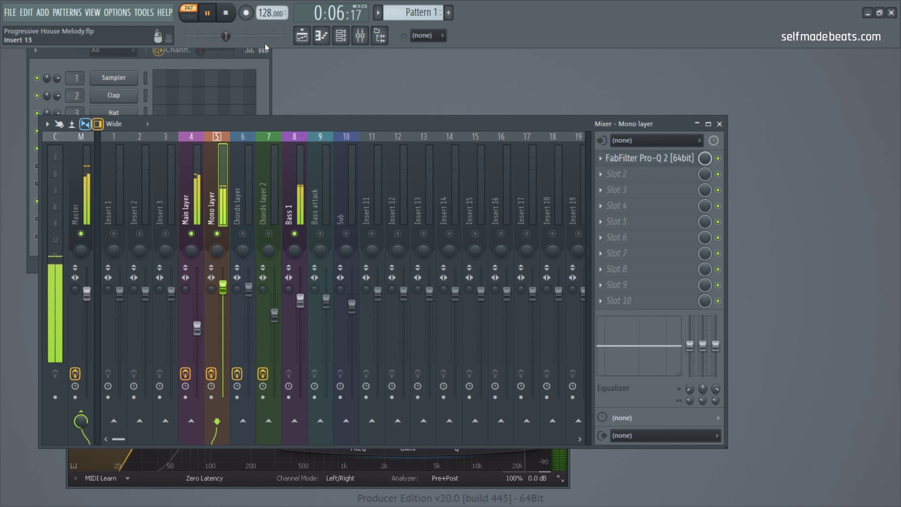
{"action": "left_click", "coordinate": [226, 12]}
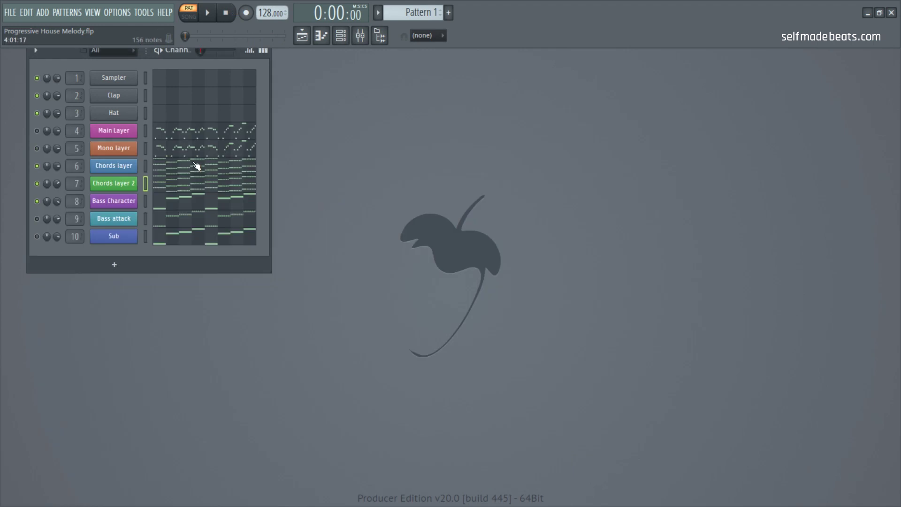
Step: Audition both chord layers with the bass, and set Envelope 4's decay level to about 0.60 in the Chords layer's Massive patch
{"action": "left_click", "coordinate": [208, 14]}
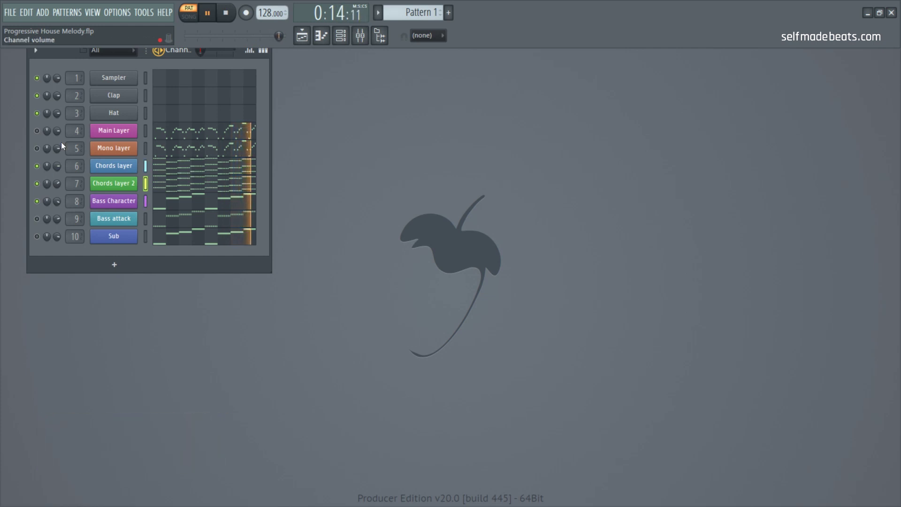
{"action": "left_click", "coordinate": [226, 14]}
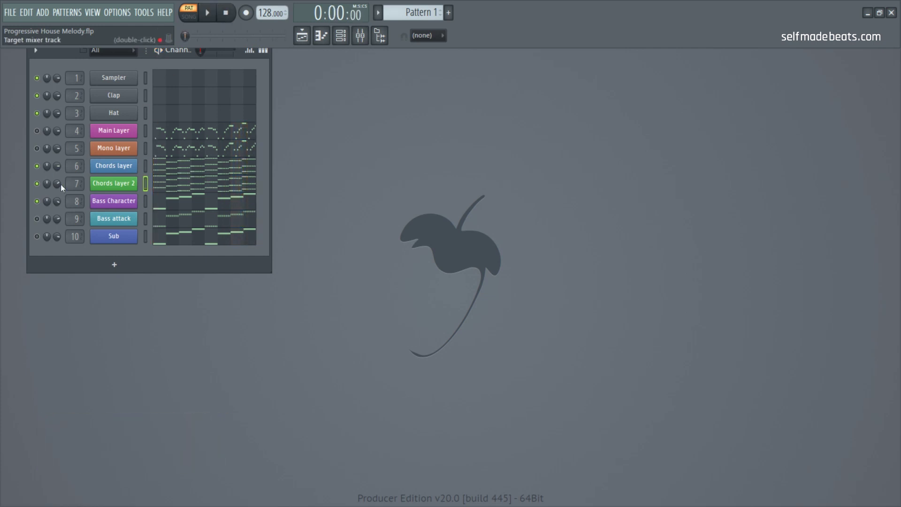
{"action": "left_click", "coordinate": [107, 167]}
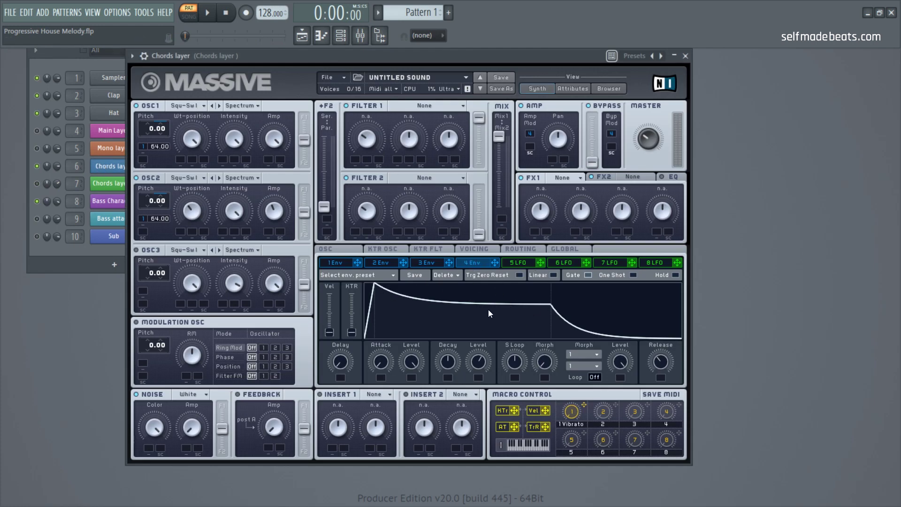
{"action": "left_click_drag", "start_coordinate": [470, 364], "coordinate": [475, 362]}
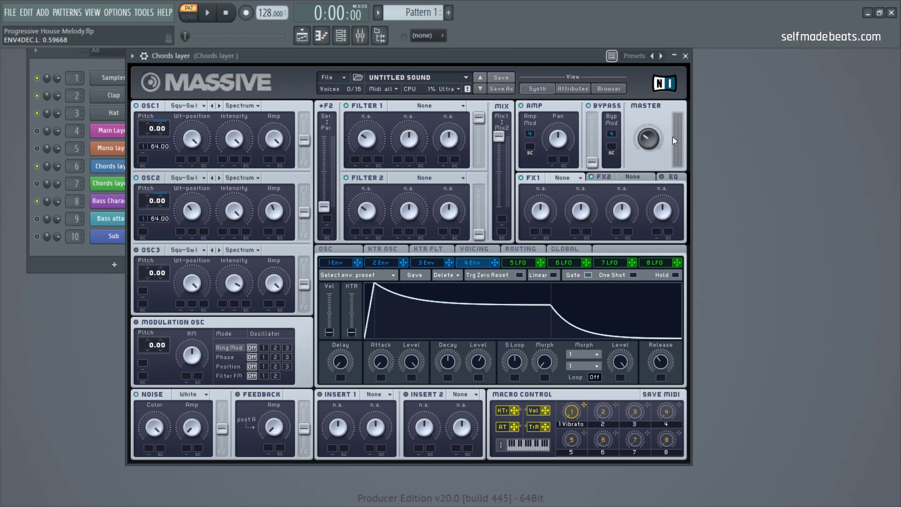
{"action": "left_click", "coordinate": [685, 57]}
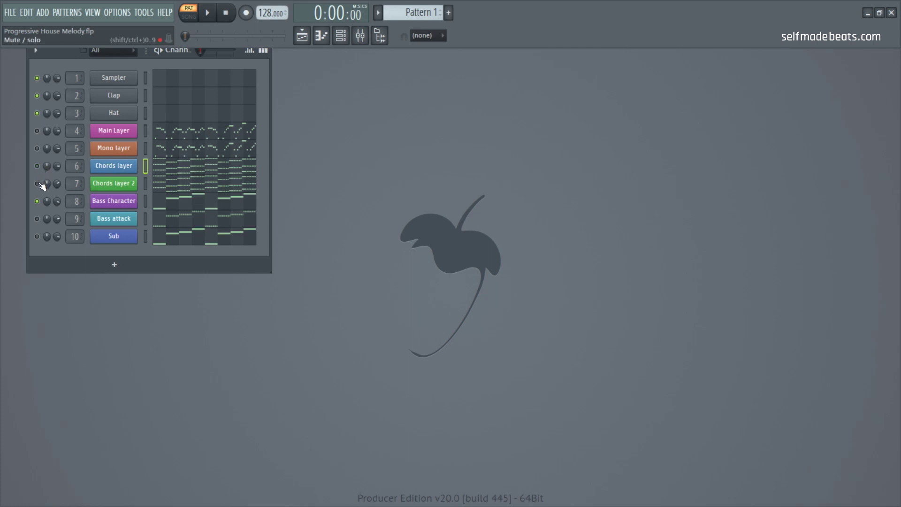
Step: Set Envelope 4's decay level to about 0.47 in Chords layer 2's Massive patch, start playback and close the patch
{"action": "left_click", "coordinate": [107, 184]}
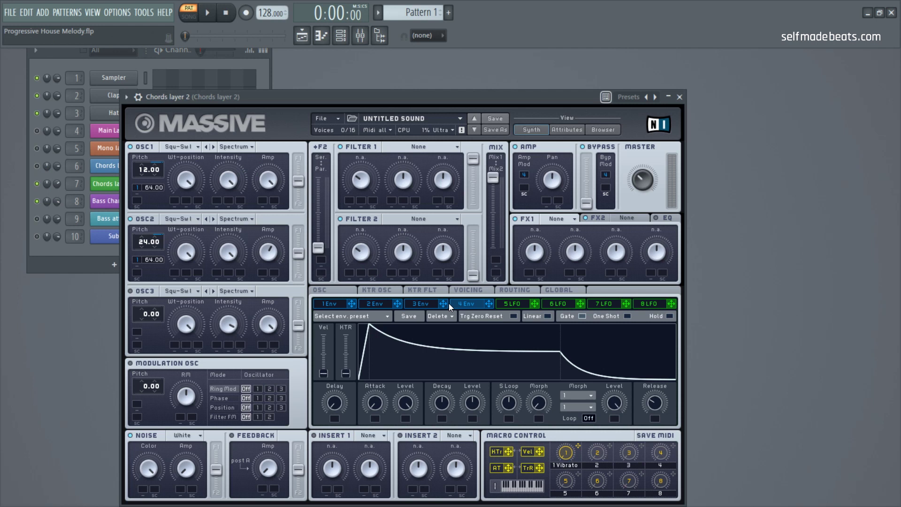
{"action": "left_click_drag", "start_coordinate": [478, 413], "coordinate": [477, 415]}
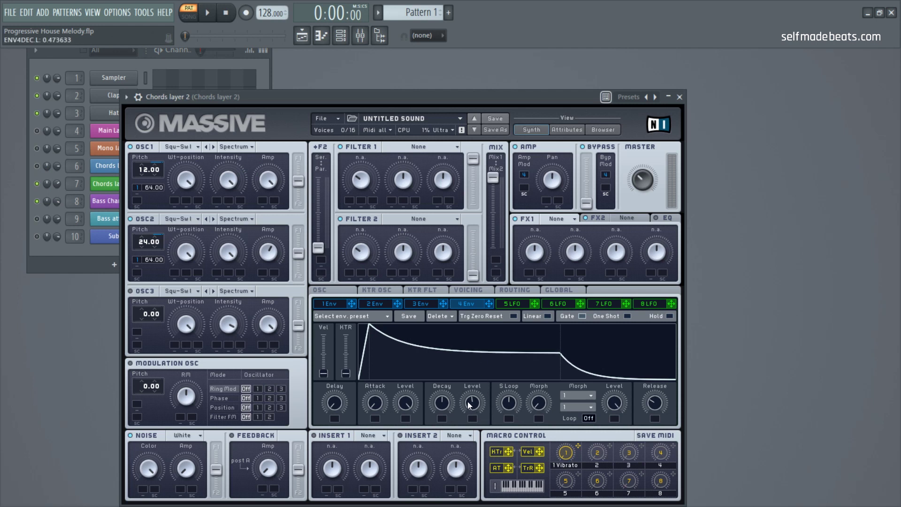
{"action": "left_click", "coordinate": [209, 16]}
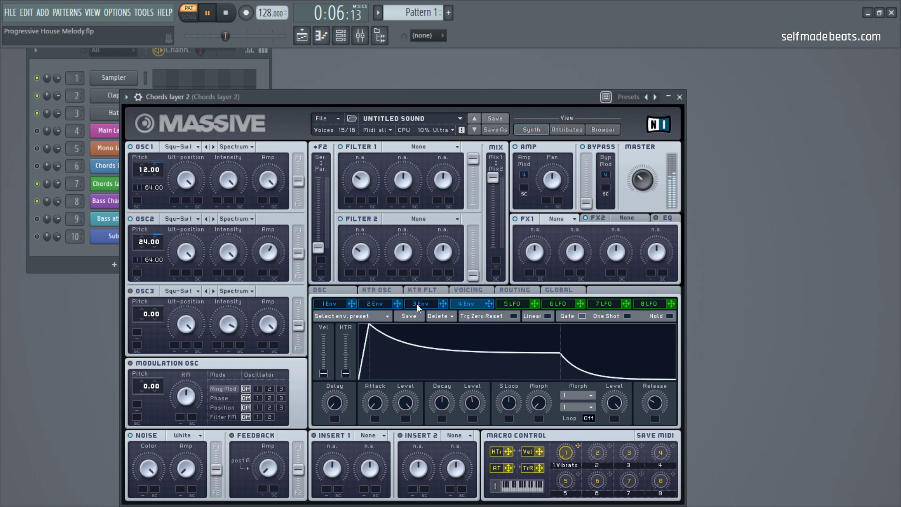
{"action": "left_click", "coordinate": [680, 97]}
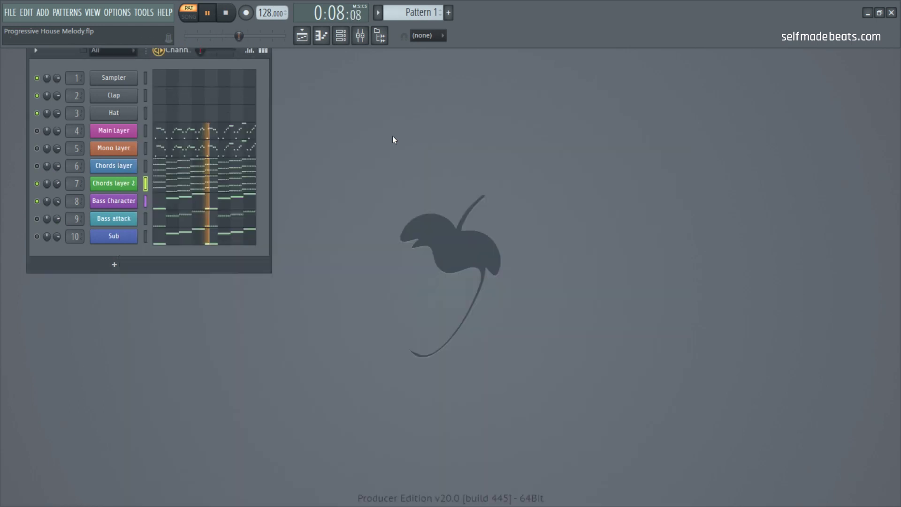
Step: Bring up the mixer and examine the Chords layer's FabFilter Pro-Q 2 curve during playback, closing the EQ after viewing
{"action": "left_click", "coordinate": [347, 37]}
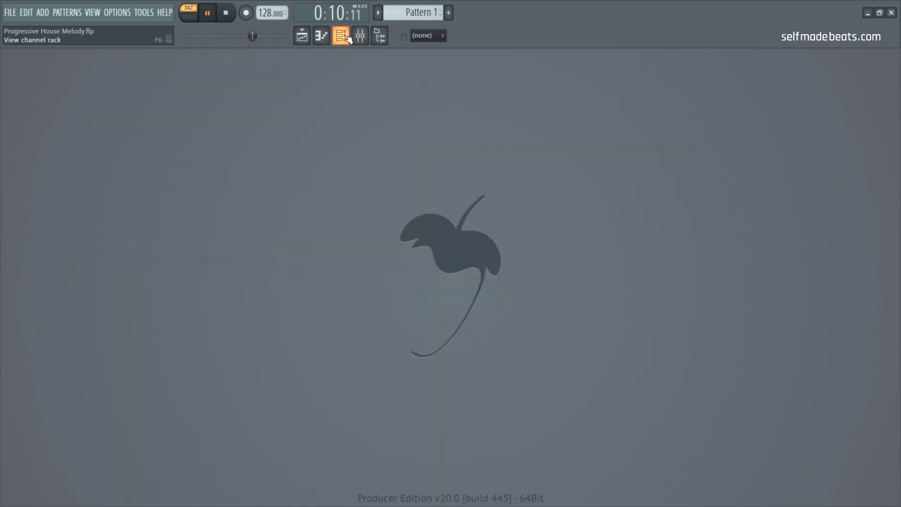
{"action": "left_click", "coordinate": [360, 36]}
{"action": "left_click", "coordinate": [247, 282]}
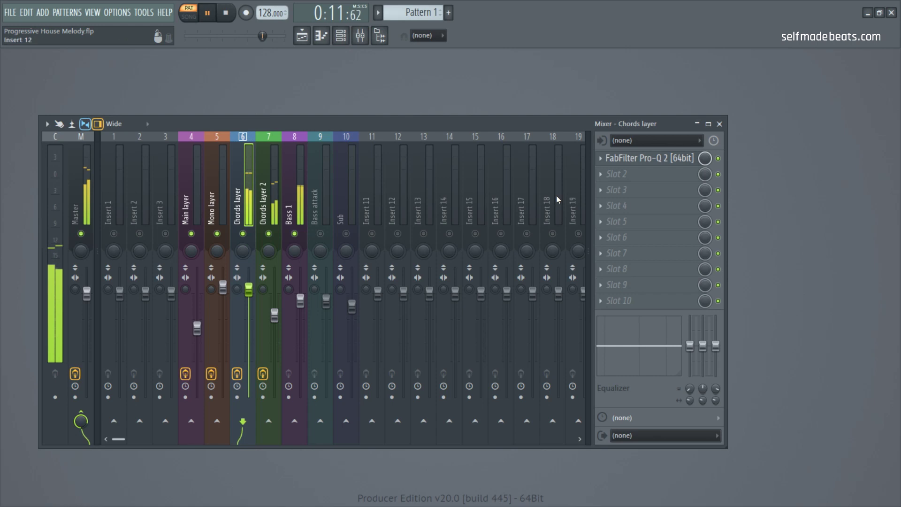
{"action": "left_click", "coordinate": [634, 162]}
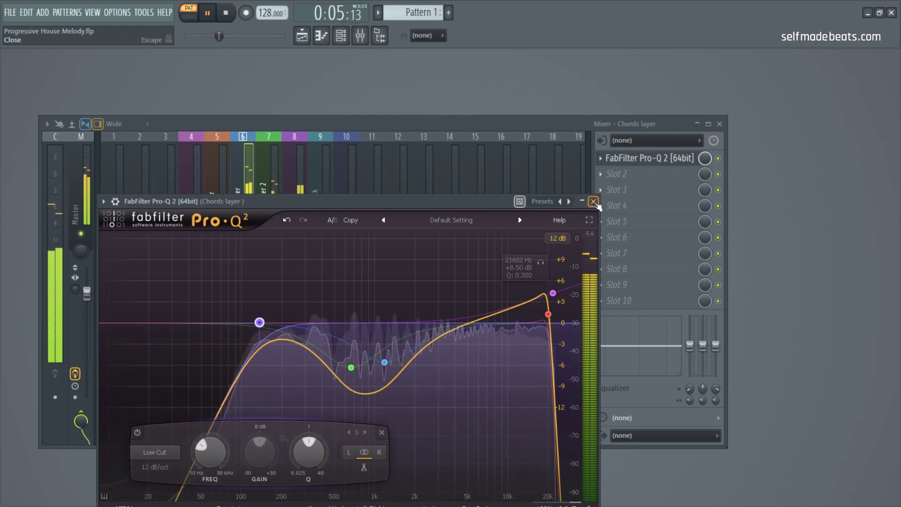
{"action": "left_click", "coordinate": [593, 202]}
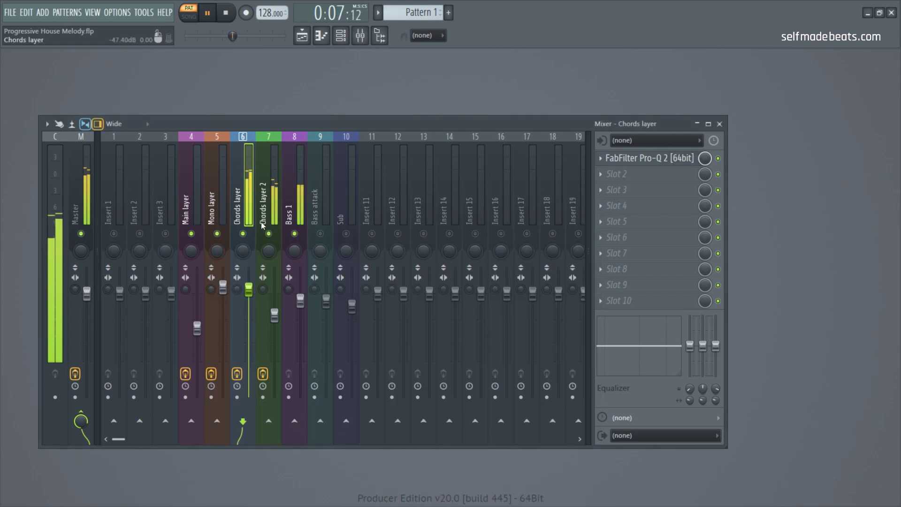
Step: Examine Chords layer 2's FabFilter Pro-Q 2 curve and Fruity Stereo Shaper settings, closing each window, and stop playback
{"action": "key", "text": "Right"}
{"action": "left_click", "coordinate": [650, 158]}
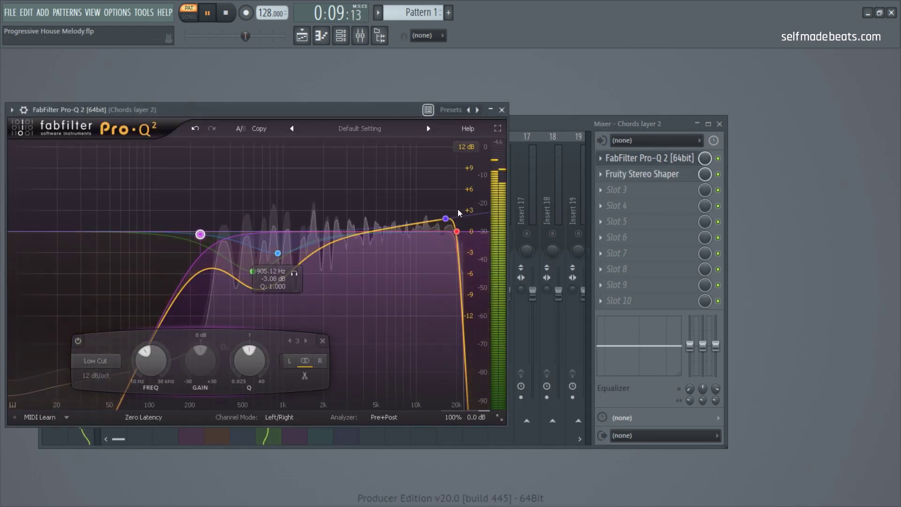
{"action": "left_click", "coordinate": [501, 110]}
{"action": "left_click", "coordinate": [639, 175]}
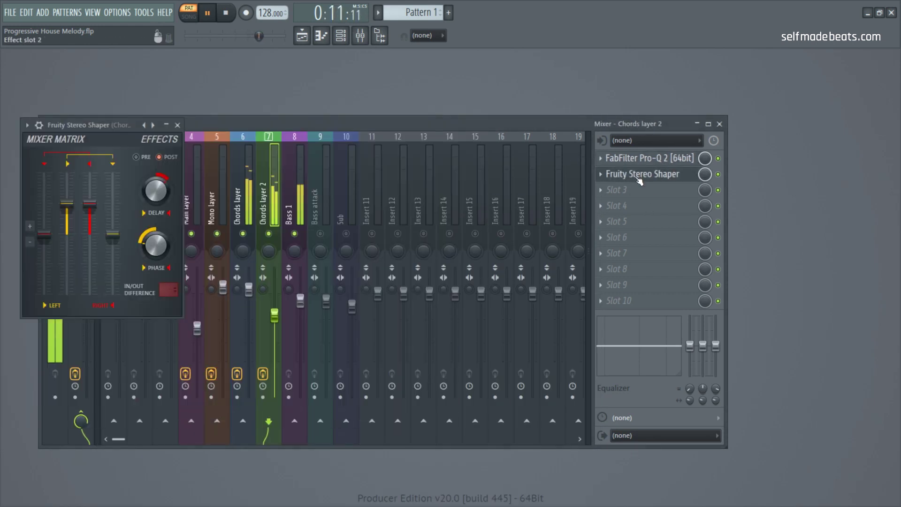
{"action": "left_click", "coordinate": [177, 126]}
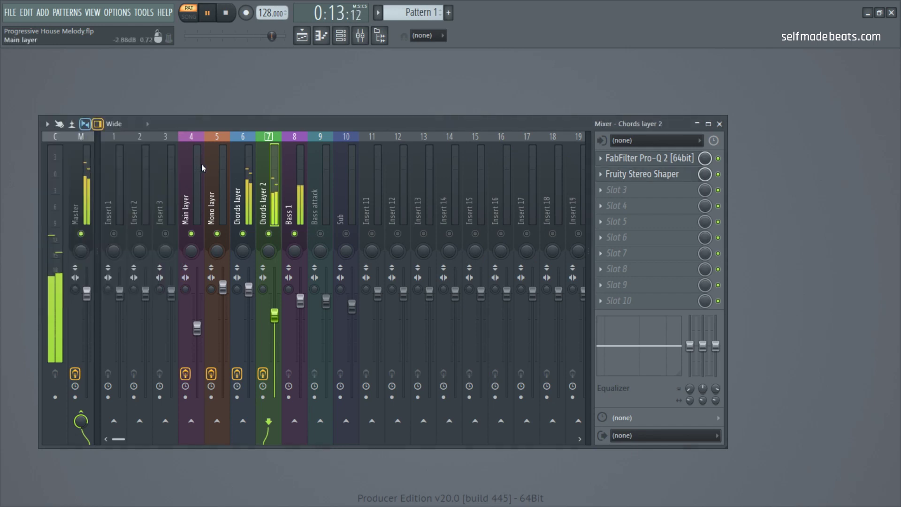
{"action": "left_click", "coordinate": [225, 14]}
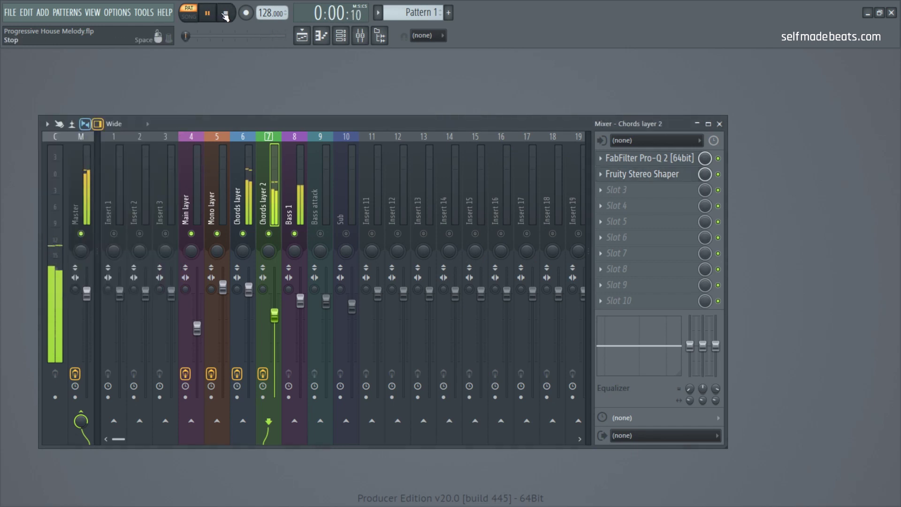
Step: Play the melody, chord and Bass Character layers together and lower Chords layer 2's mixer volume to about 69%
{"action": "left_click", "coordinate": [340, 38]}
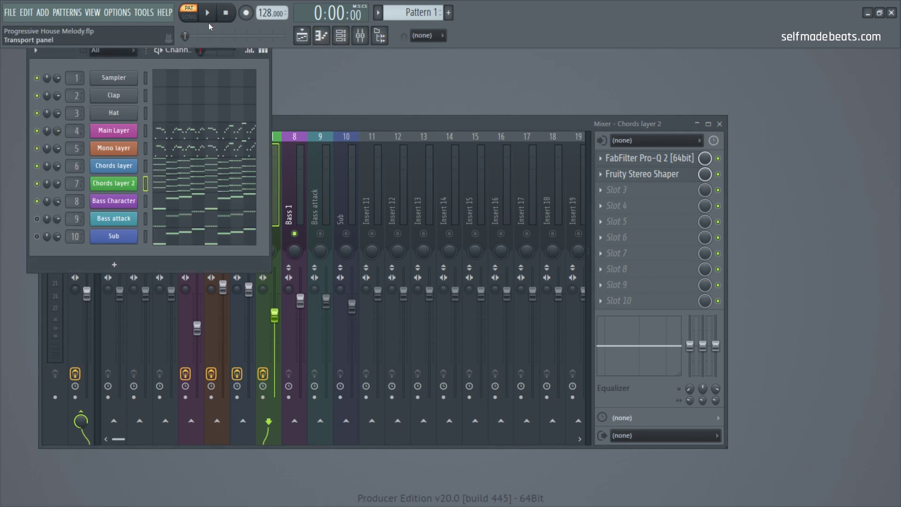
{"action": "key", "text": "space"}
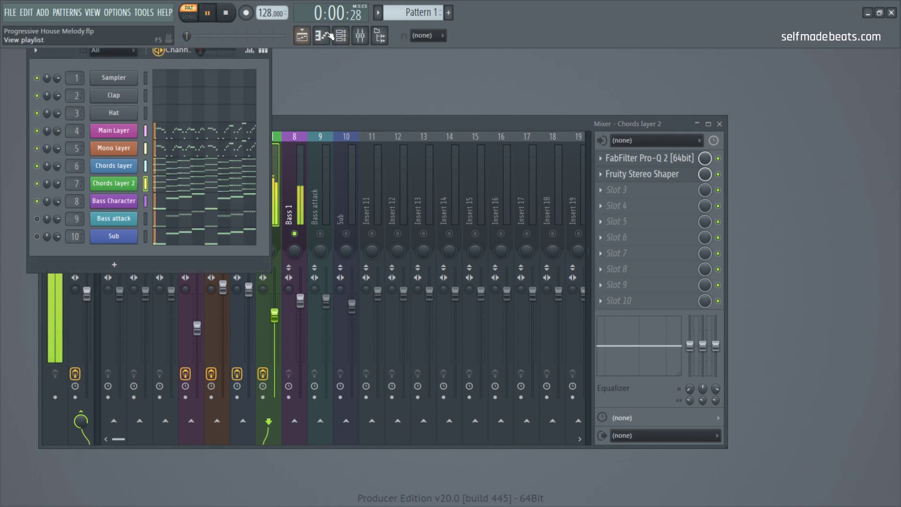
{"action": "left_click", "coordinate": [291, 136]}
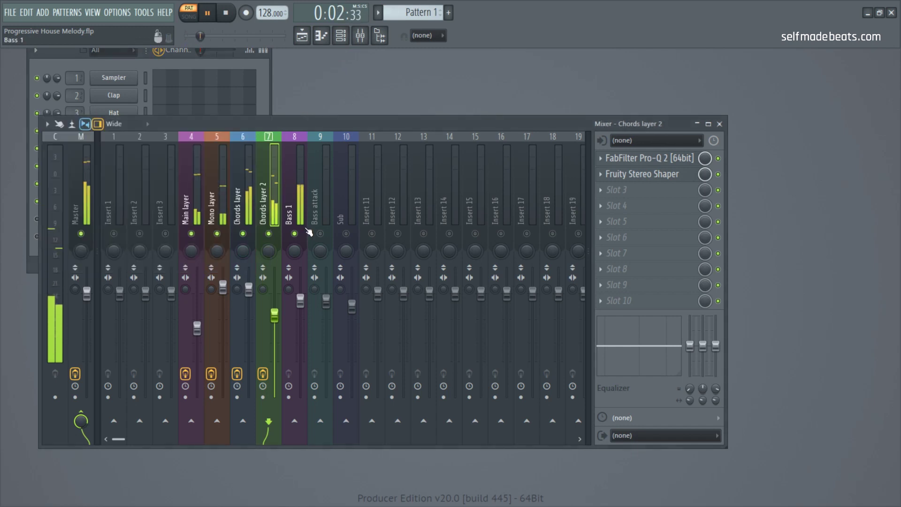
{"action": "left_click", "coordinate": [247, 237]}
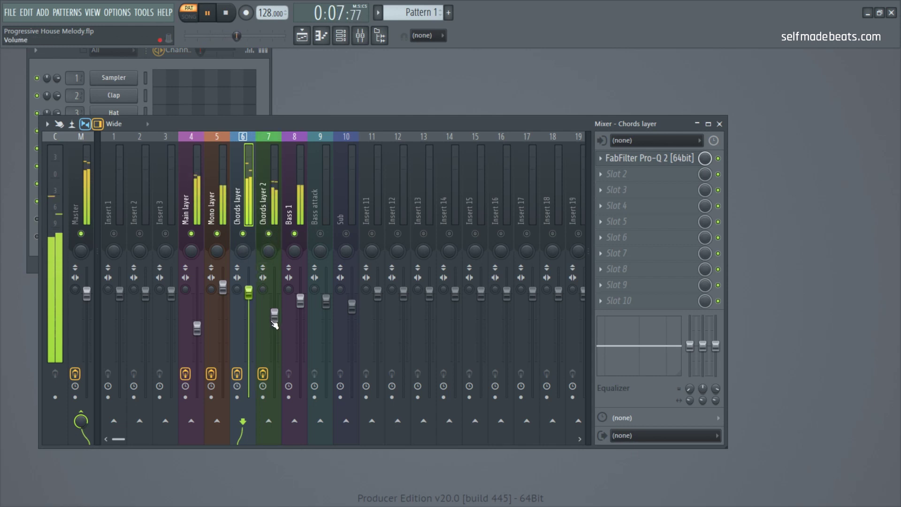
{"action": "left_click_drag", "start_coordinate": [275, 324], "coordinate": [274, 334]}
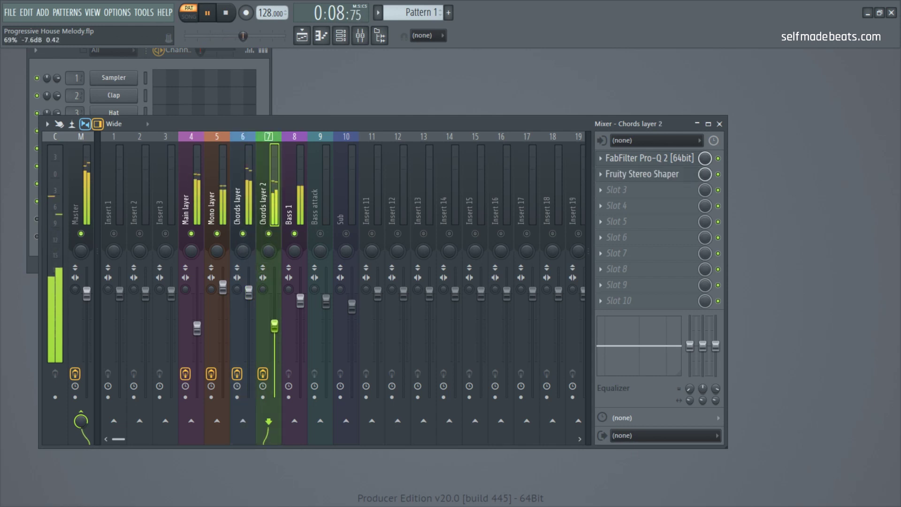
{"action": "left_click", "coordinate": [249, 288]}
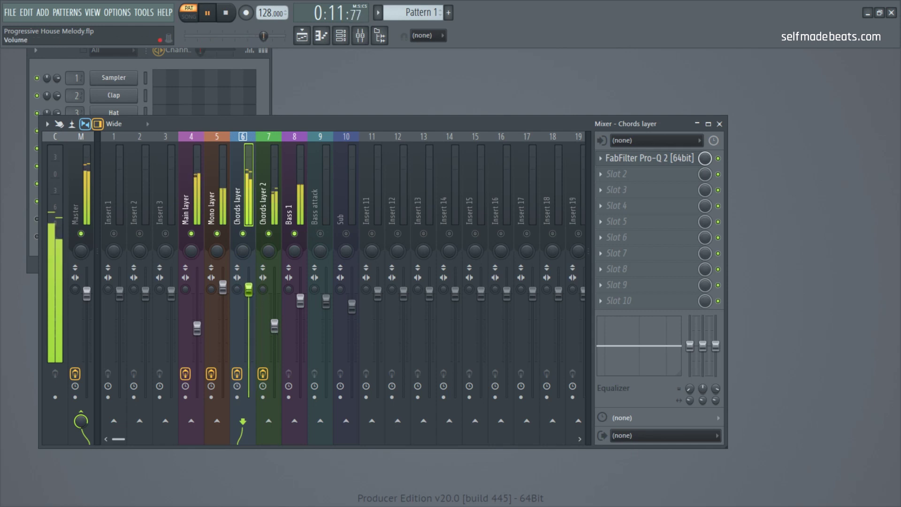
{"action": "left_click", "coordinate": [275, 324]}
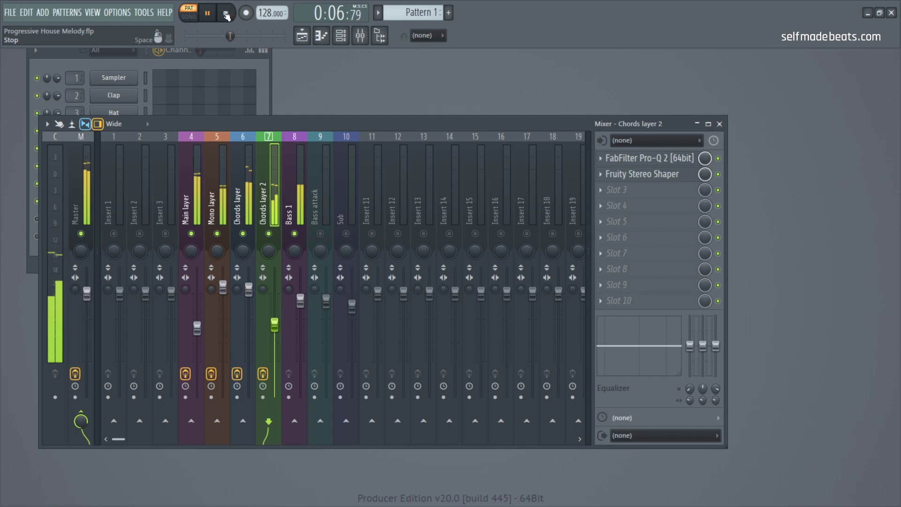
{"action": "key", "text": "space"}
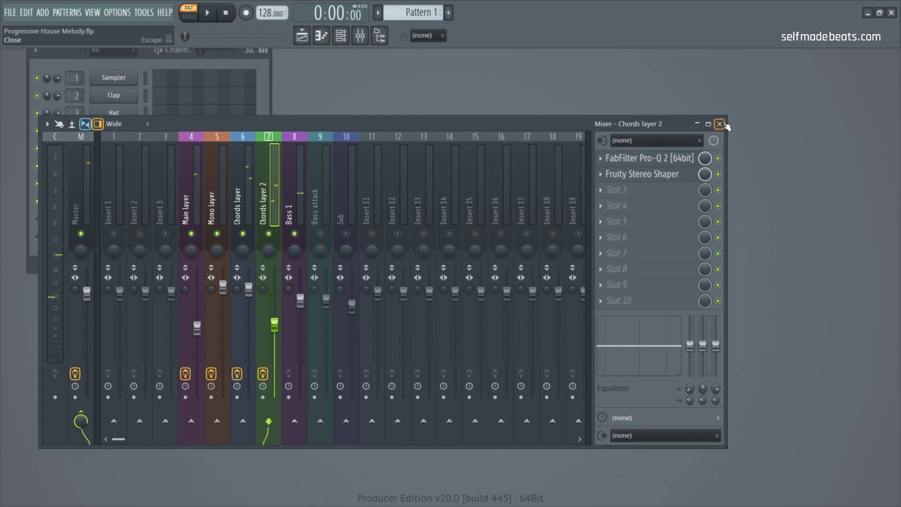
Step: Close the mixer, mute the melody and chord layers to audition only the three bass layers, and mute Bass attack
{"action": "left_click", "coordinate": [720, 124]}
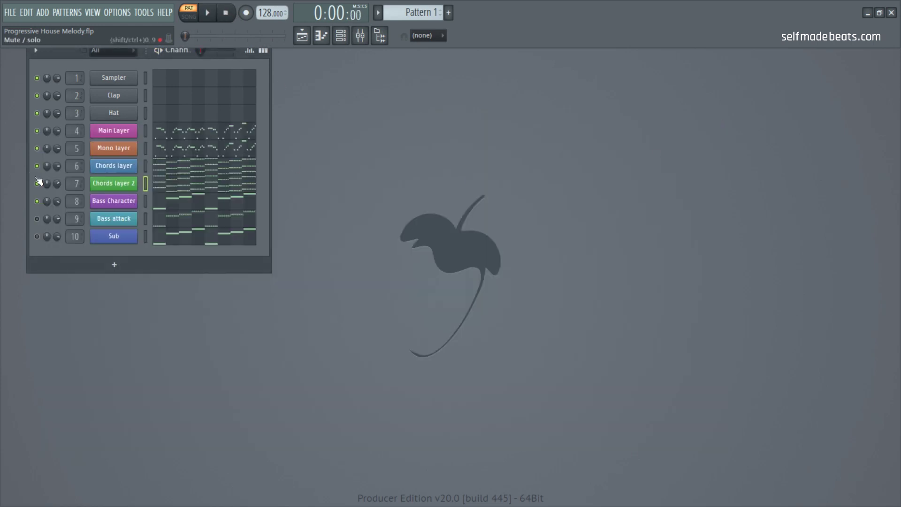
{"action": "left_click", "coordinate": [37, 131]}
{"action": "key", "text": "space"}
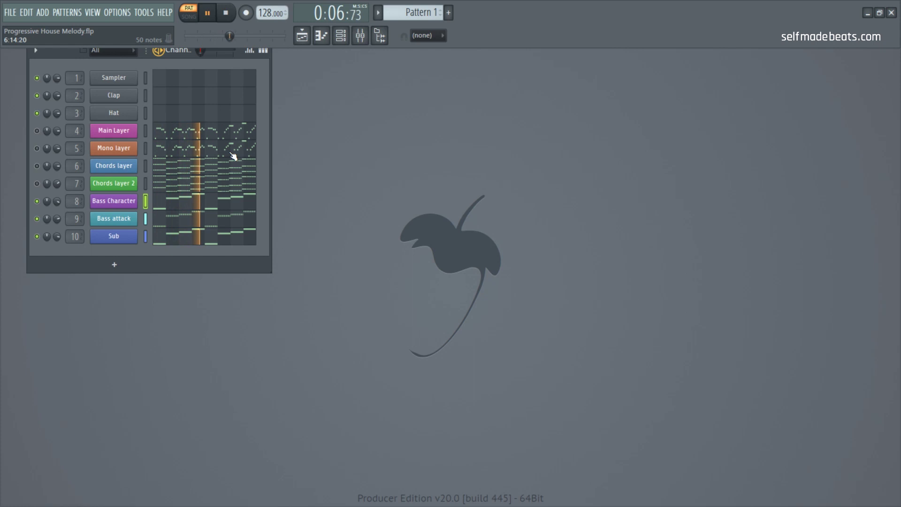
{"action": "left_click", "coordinate": [226, 15]}
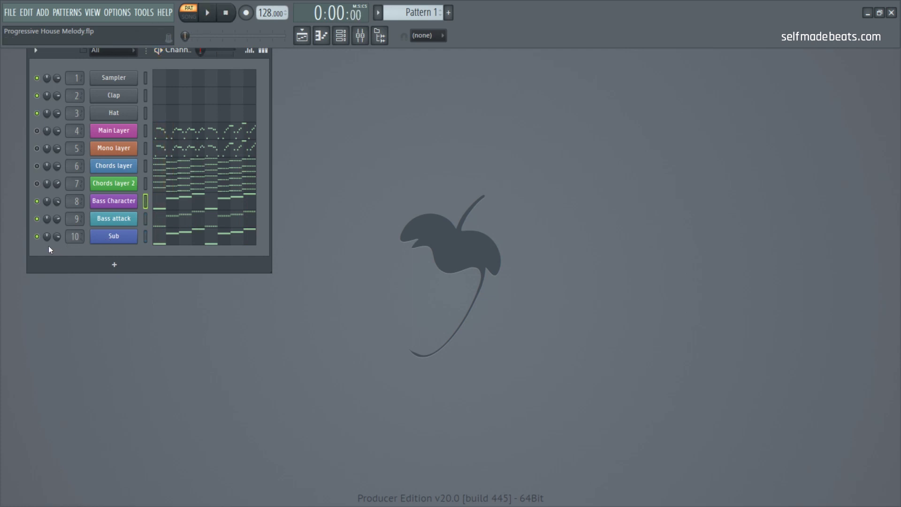
{"action": "left_click", "coordinate": [37, 220]}
Step: Examine Bass Character's Massive patch and its OSC2 wavetable choices, and bring up the Bass 1 track in the mixer
{"action": "left_click", "coordinate": [114, 202]}
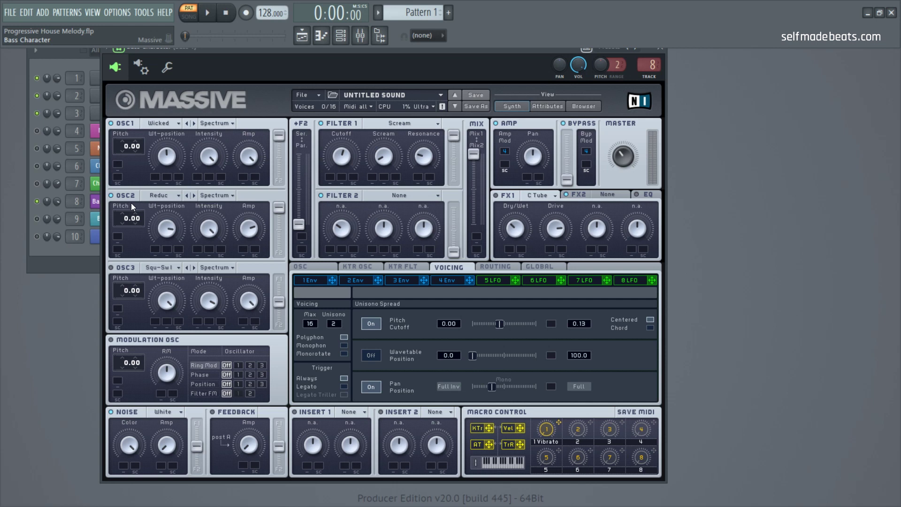
{"action": "left_click", "coordinate": [160, 196]}
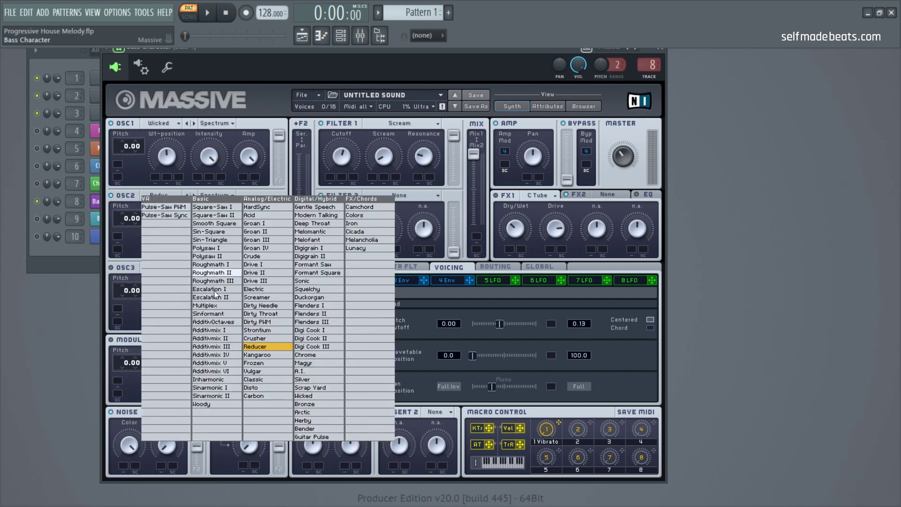
{"action": "left_click", "coordinate": [226, 66]}
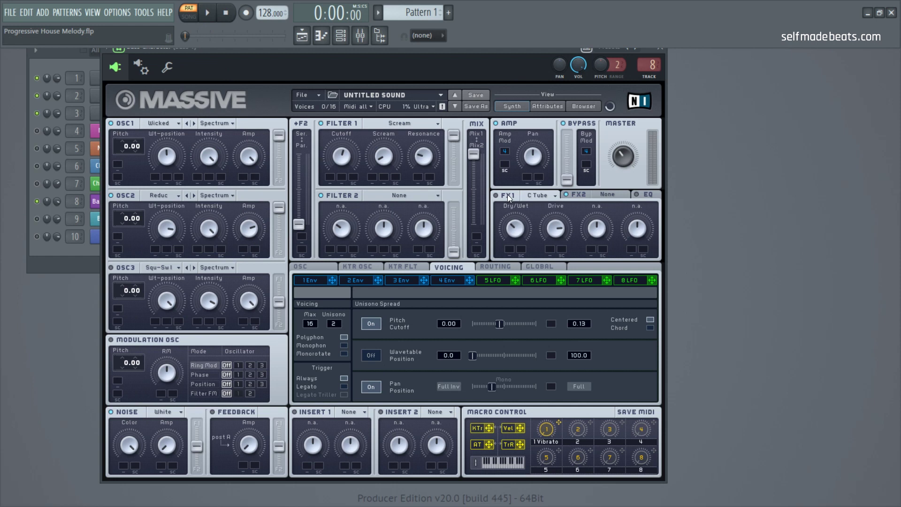
{"action": "left_click", "coordinate": [360, 35]}
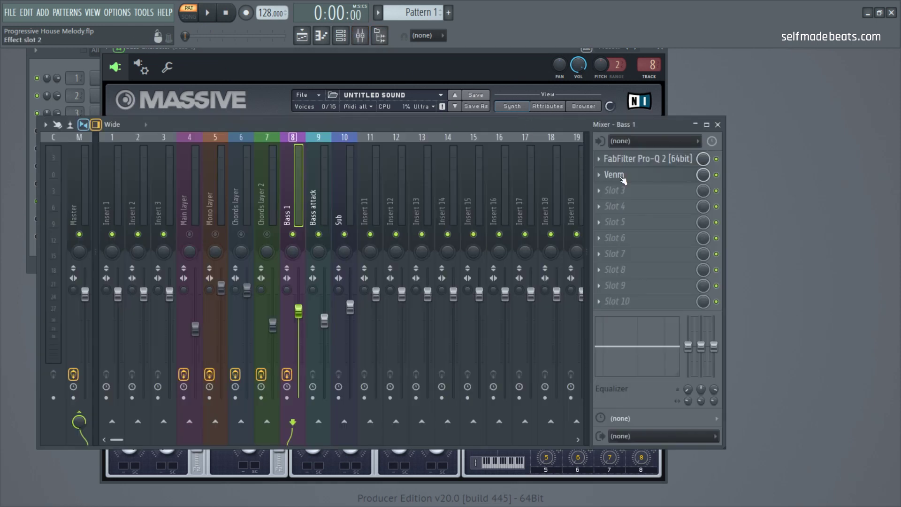
Step: Examine the Venm distortion settings on Bass 1 while playing Bass Character alone, and close the plugin window
{"action": "left_click", "coordinate": [619, 177]}
{"action": "left_click_drag", "start_coordinate": [185, 160], "coordinate": [250, 144]}
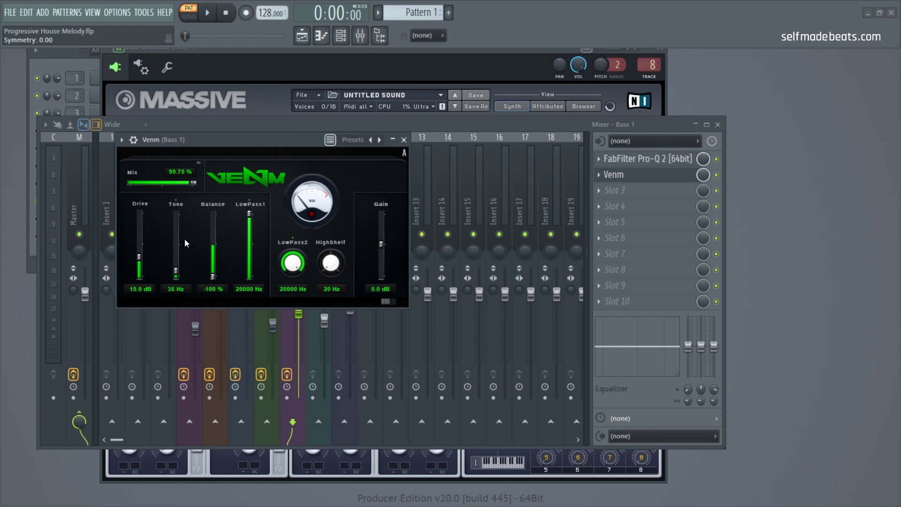
{"action": "left_click", "coordinate": [207, 12]}
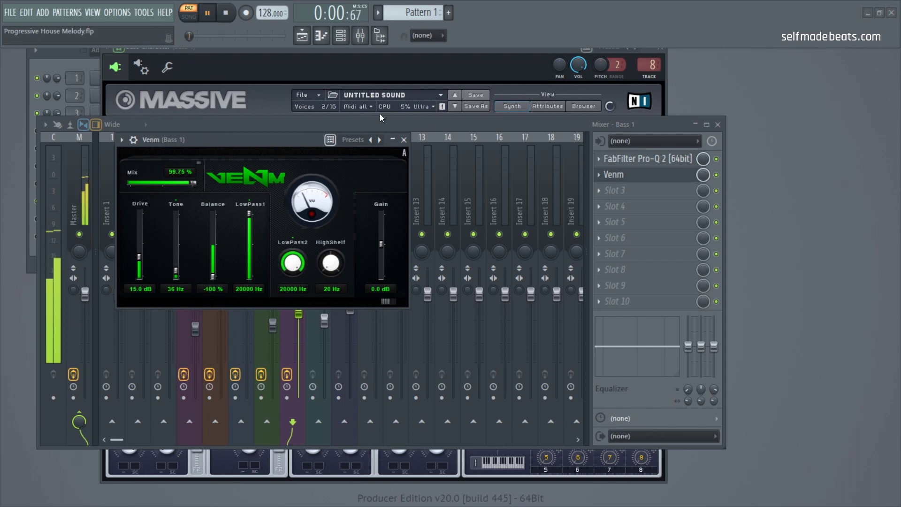
{"action": "left_click_drag", "start_coordinate": [437, 129], "coordinate": [440, 128]}
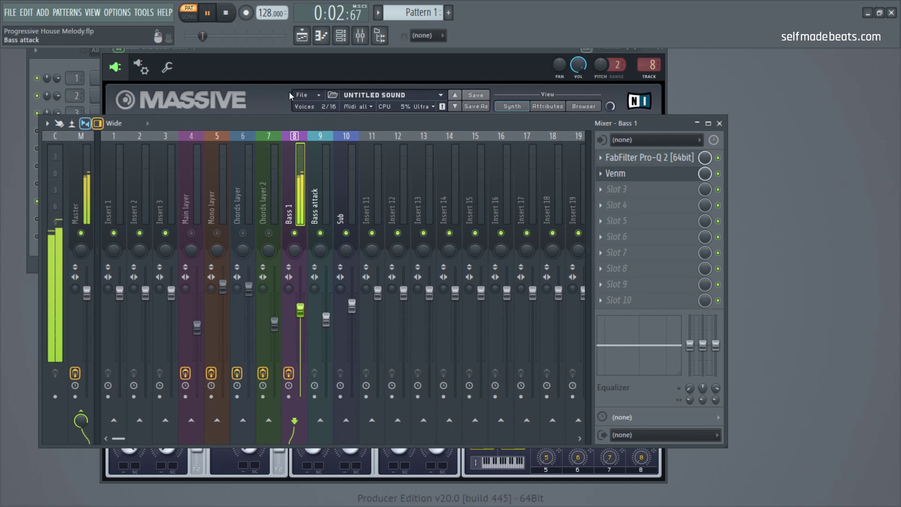
Step: Stop playback, unmute the Bass attack and Sub channels, and play the three bass layers together
{"action": "left_click", "coordinate": [84, 69]}
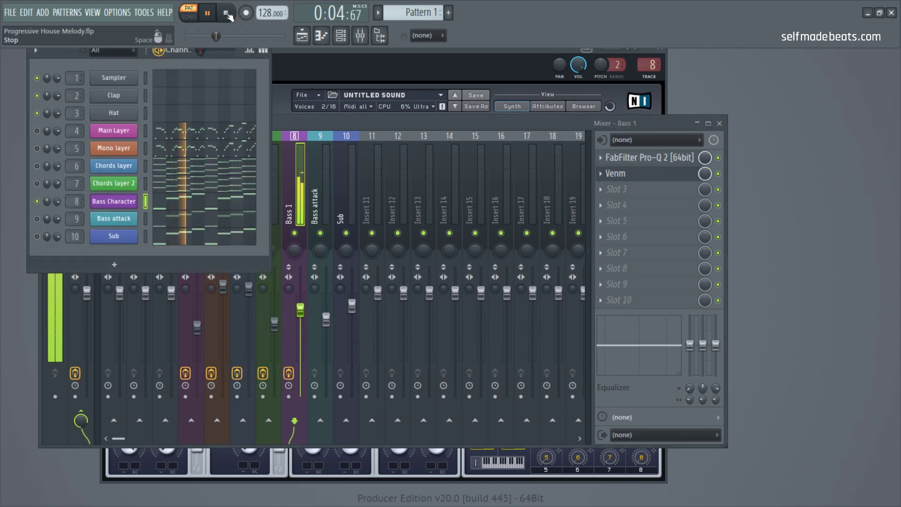
{"action": "left_click", "coordinate": [226, 13]}
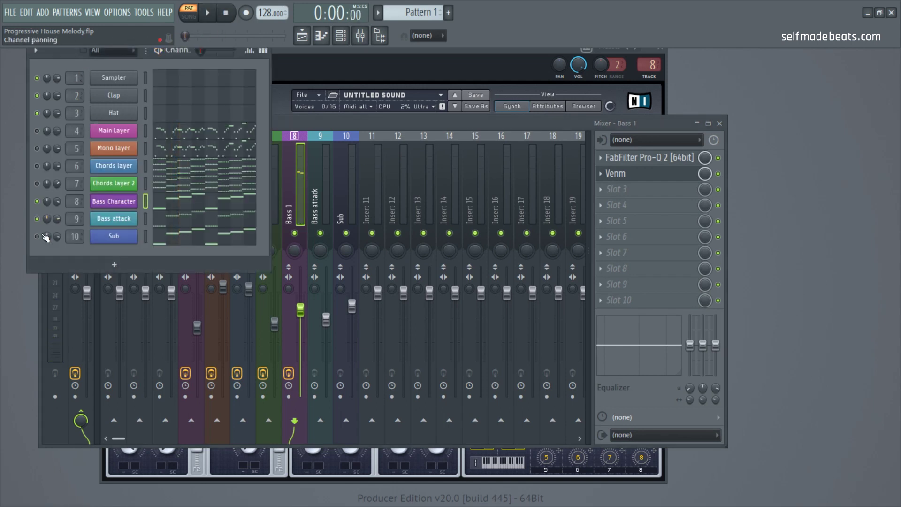
{"action": "left_click", "coordinate": [208, 14]}
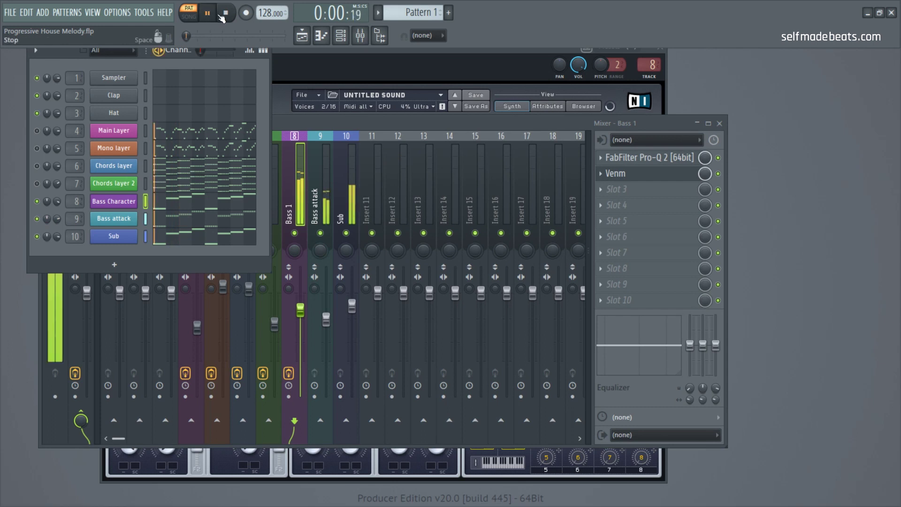
Step: Add FabFilter Pro-Q 2 to the Bass attack mixer track with a low cut at about 153 Hz, and close its window
{"action": "left_click", "coordinate": [317, 180]}
{"action": "left_click", "coordinate": [615, 158]}
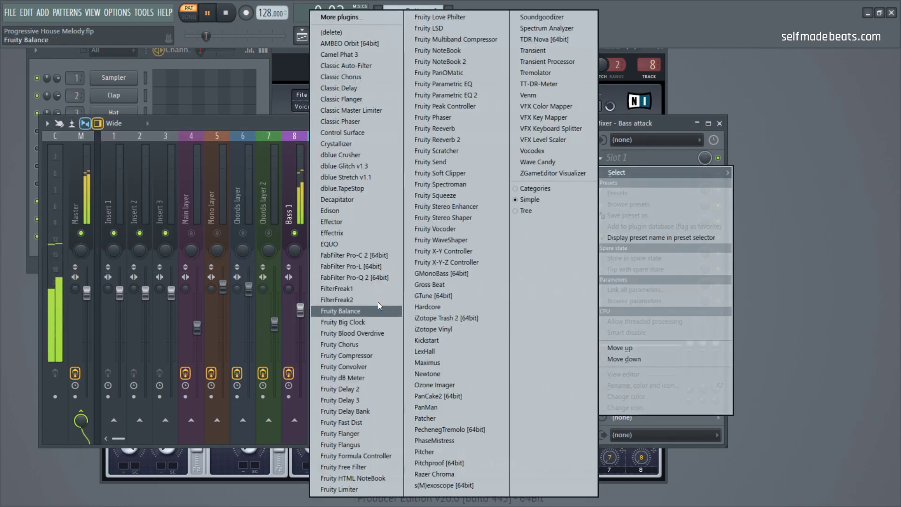
{"action": "left_click", "coordinate": [356, 278]}
{"action": "left_click_drag", "start_coordinate": [98, 293], "coordinate": [235, 296]}
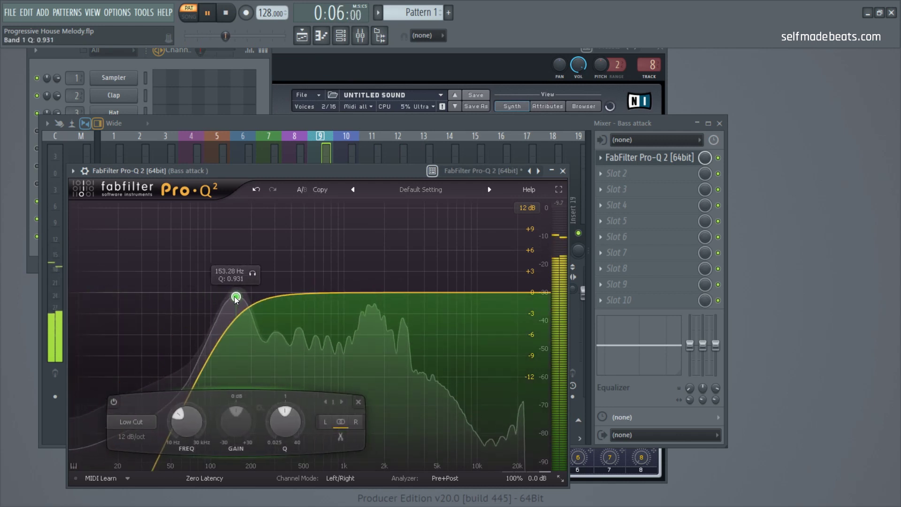
{"action": "left_click", "coordinate": [562, 170]}
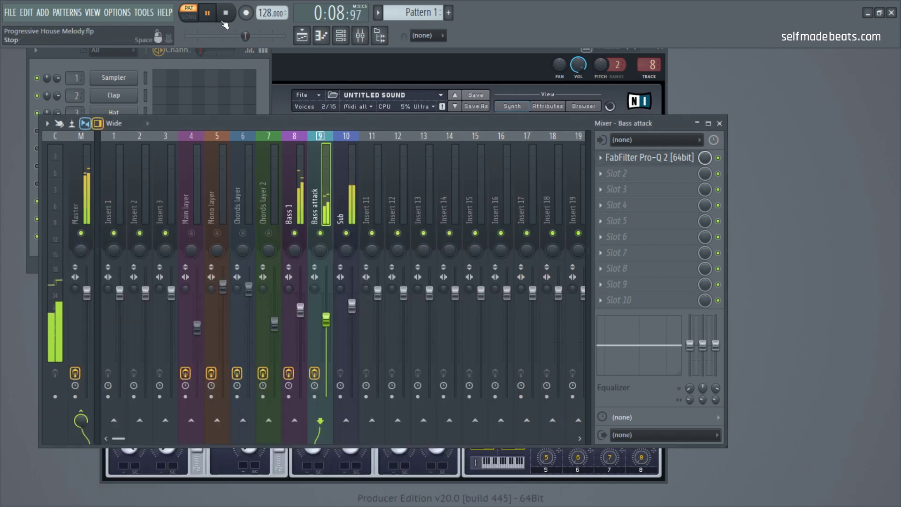
Step: Examine Bass 1's FabFilter Pro-Q 2 low cut and Venm settings, check the Sub track's effect slots, and stop playback
{"action": "left_click", "coordinate": [290, 178]}
{"action": "left_click", "coordinate": [638, 158]}
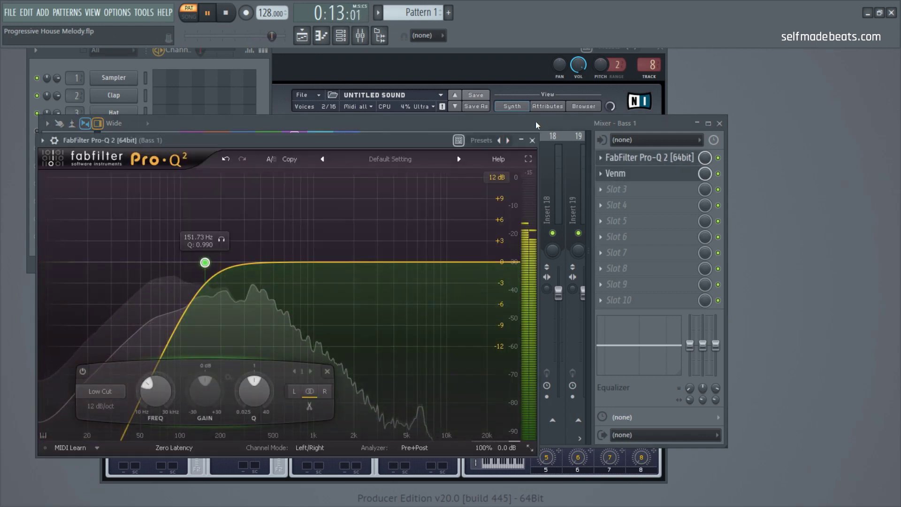
{"action": "left_click", "coordinate": [534, 141]}
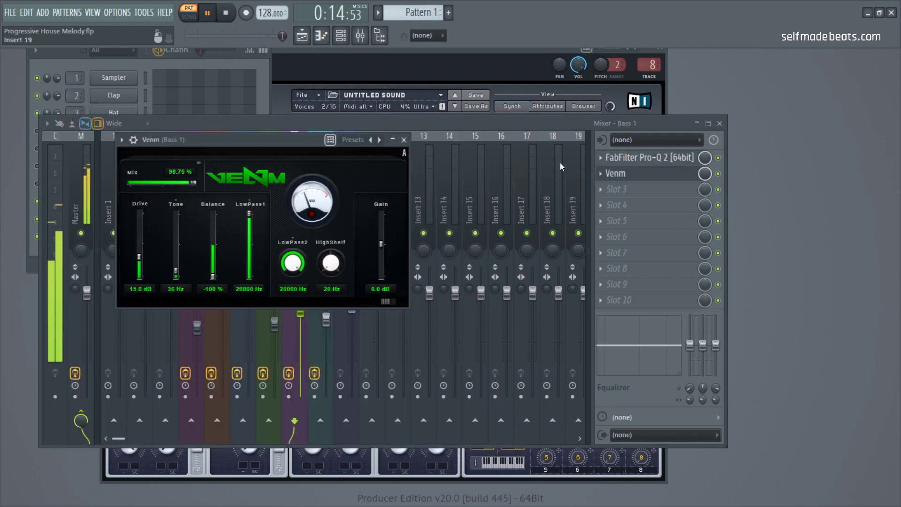
{"action": "left_click", "coordinate": [407, 139]}
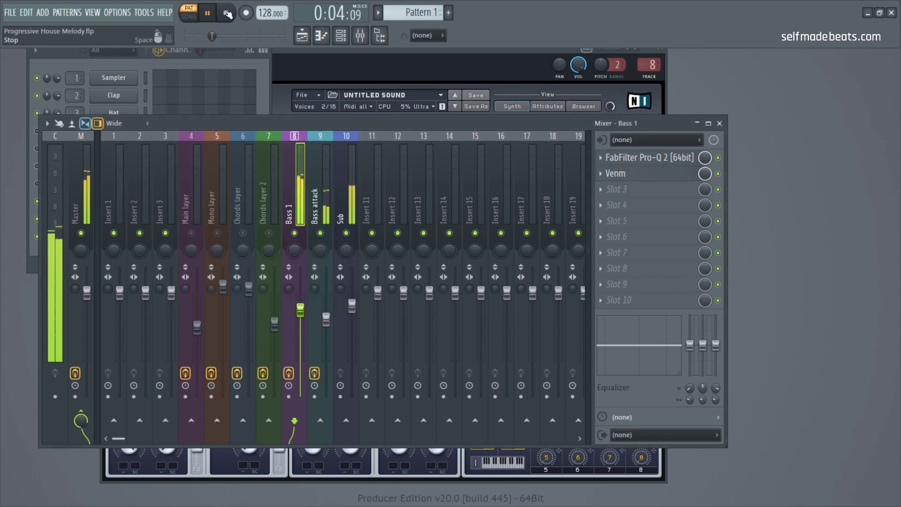
{"action": "left_click", "coordinate": [345, 200]}
{"action": "left_click", "coordinate": [229, 14]}
Step: Unmute the melody and chord channels in the channel rack and start playing the pattern
{"action": "left_click", "coordinate": [205, 60]}
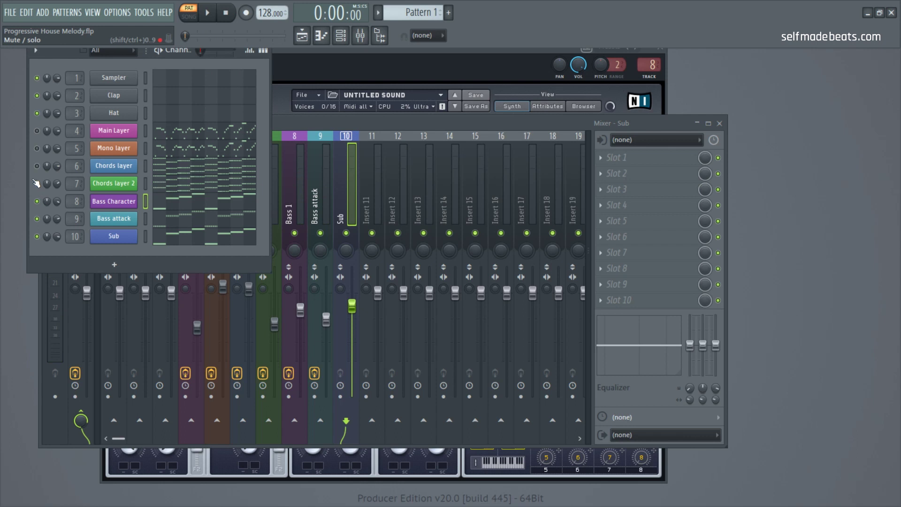
{"action": "left_click", "coordinate": [37, 131]}
{"action": "left_click", "coordinate": [207, 13]}
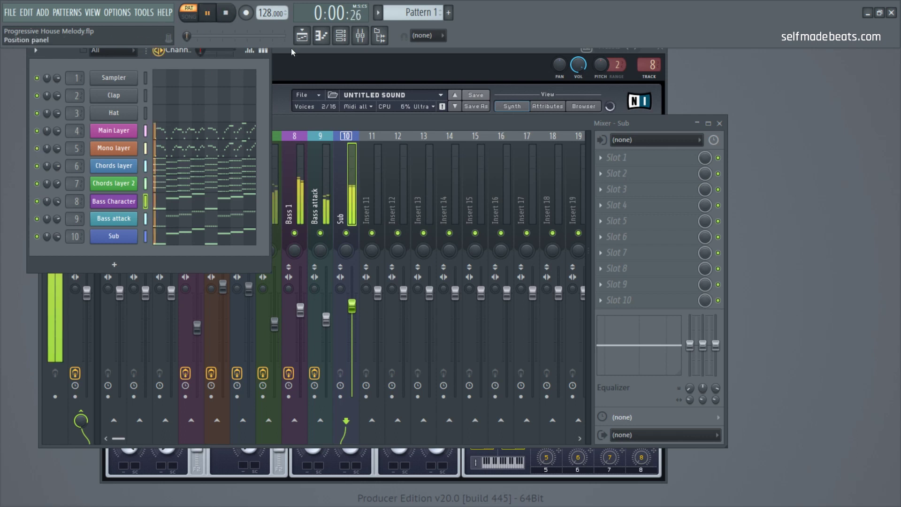
Step: Unmute the Main layer, Mono layer, Chords layer and Chords layer 2 mixer tracks, play all layers together, and stop playback
{"action": "left_click", "coordinate": [308, 125]}
{"action": "left_click", "coordinate": [192, 233]}
{"action": "left_click", "coordinate": [217, 233]}
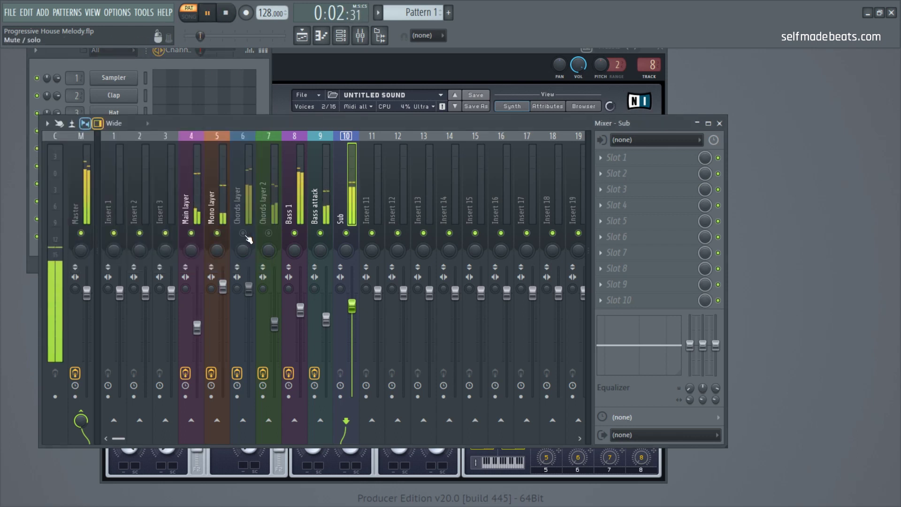
{"action": "left_click", "coordinate": [243, 233]}
{"action": "left_click", "coordinate": [270, 233]}
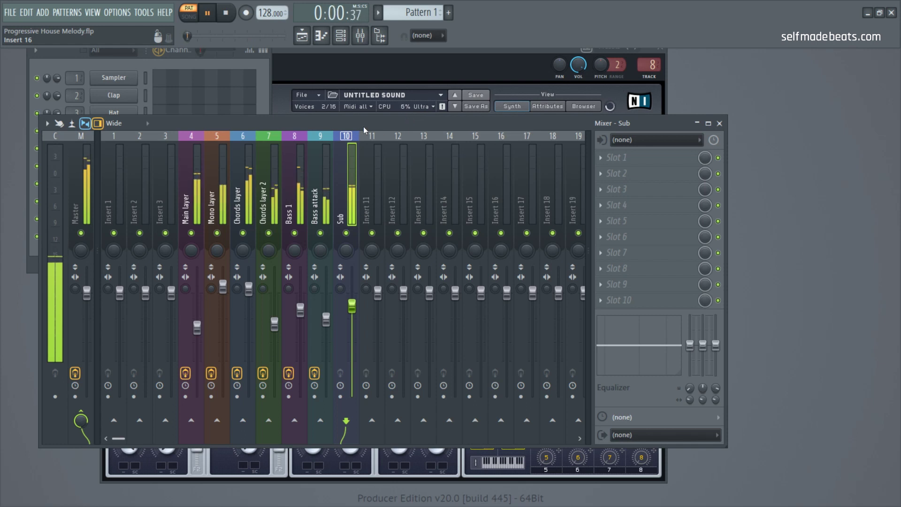
{"action": "left_click", "coordinate": [233, 15]}
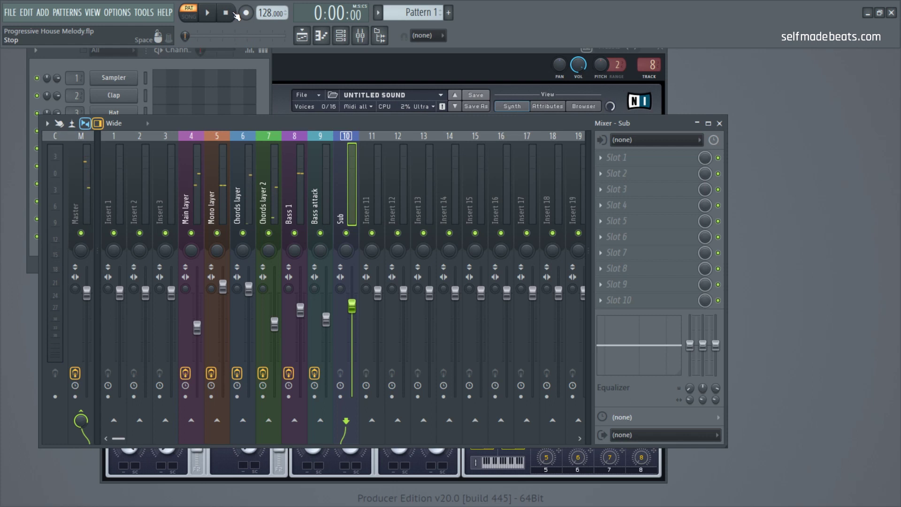